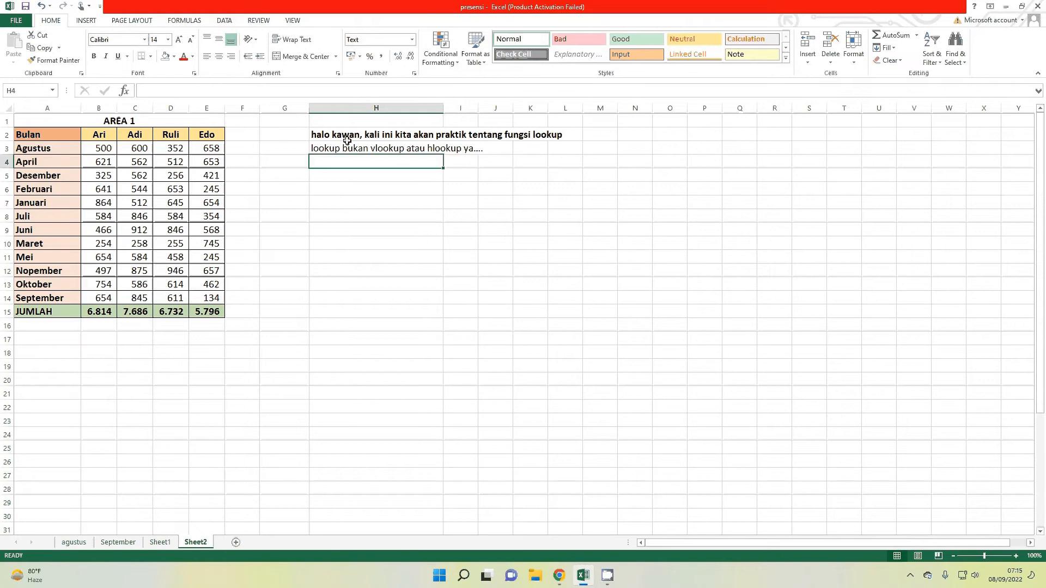
Step: Enter the note "baik pertama rumus lookup:" in cell H4
{"action": "type", "text": "baik pertama"}
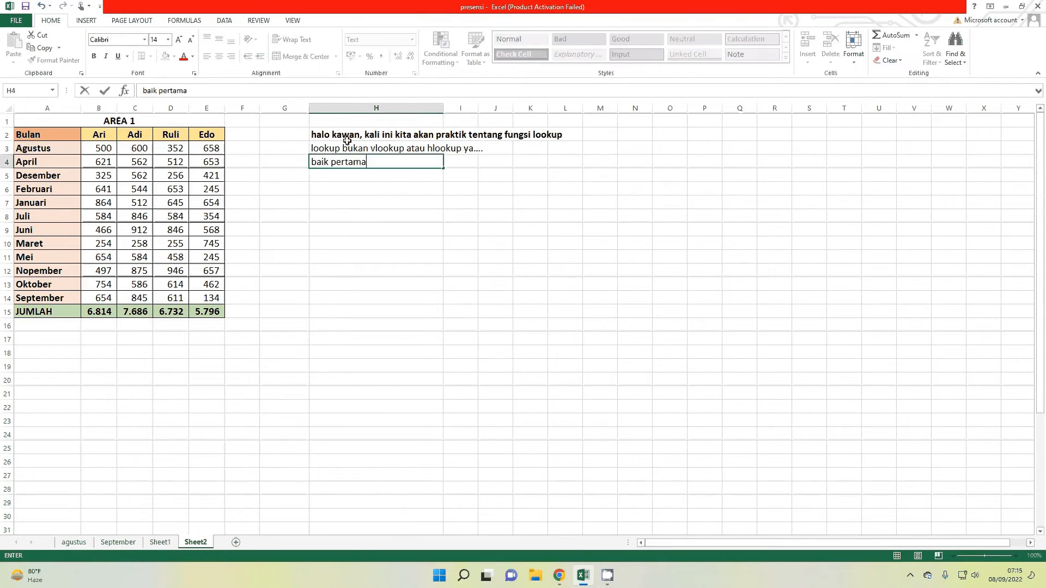
{"action": "type", "text": " rumus lookup:"}
{"action": "key", "text": "Return"}
Step: Write the syntax example =LOOKUP("kunci";"vektor_kunci";"vektor_nilai") in cell H5
{"action": "type", "text": "=LOOKUP("}
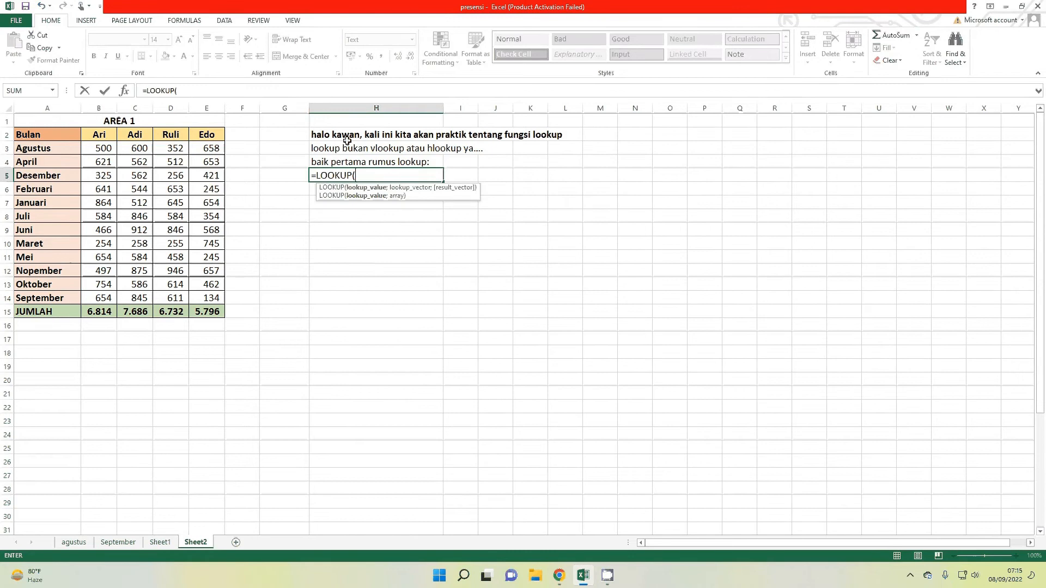
{"action": "type", "text": "\"kunci\";\"vekto"}
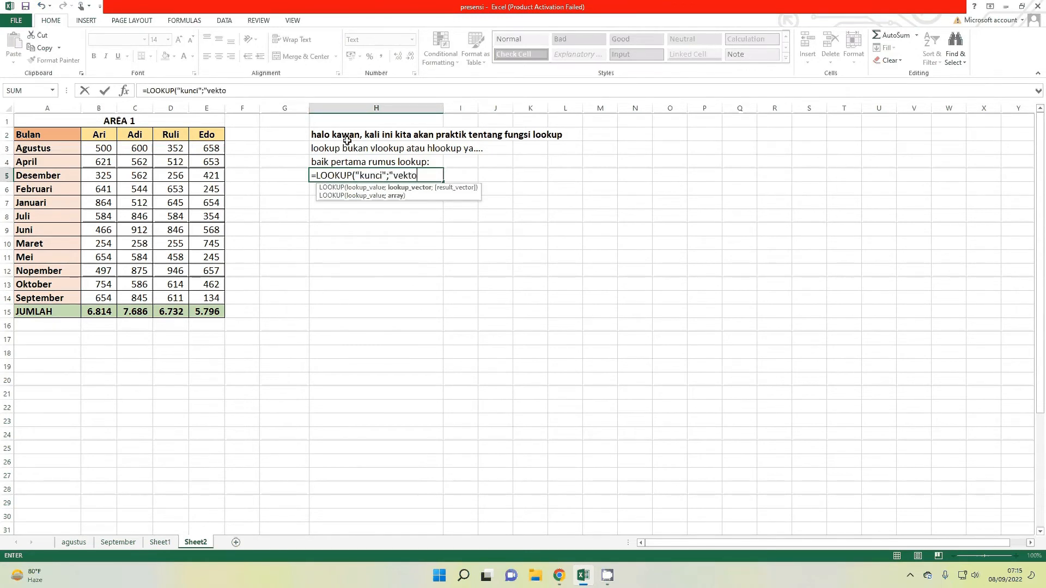
{"action": "type", "text": "r_kunci\";\"ve"}
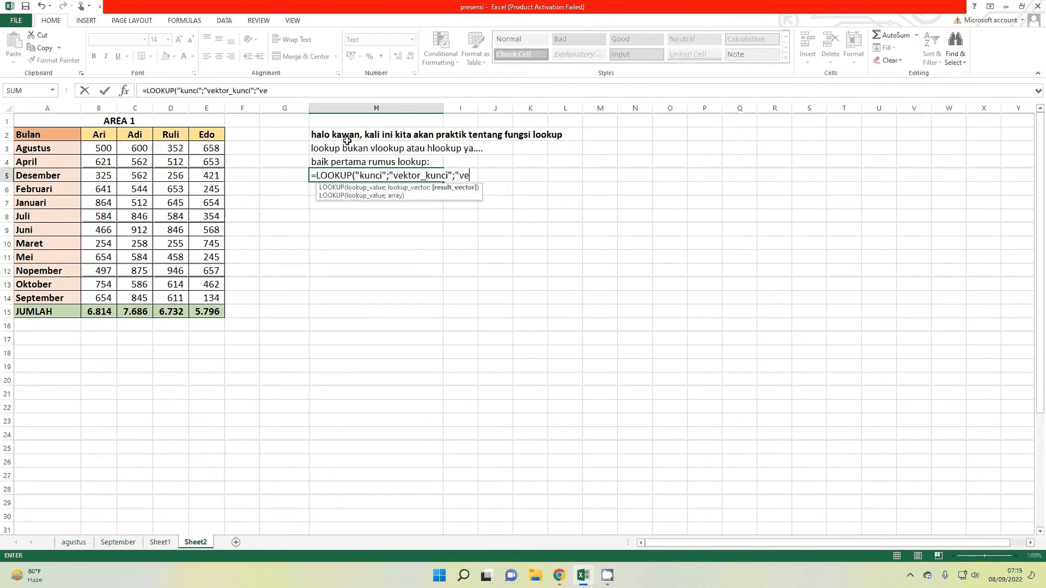
{"action": "type", "text": "ktor_nilai\")"}
{"action": "key", "text": "Return"}
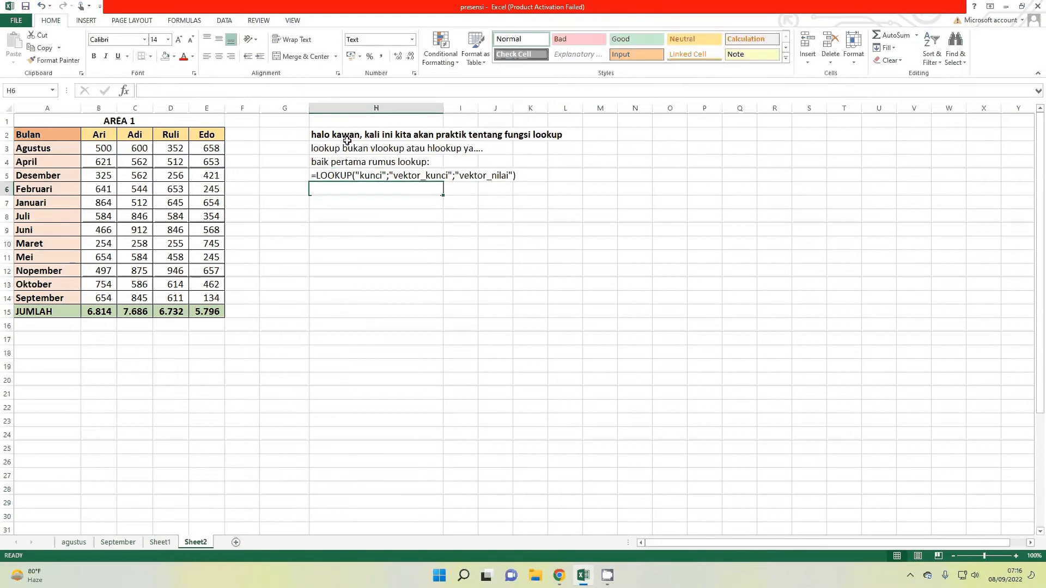
Step: Add a note in H6, in Indonesian, that the example looks up the column D person's value for januari
{"action": "type", "text": "misal kita "}
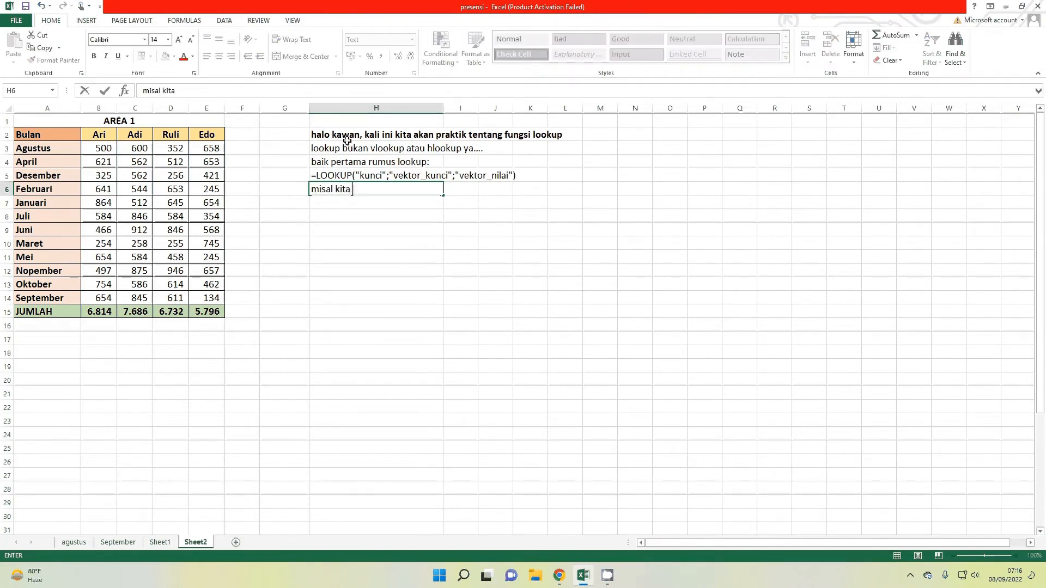
{"action": "type", "text": "akan mencari nilai Ru"}
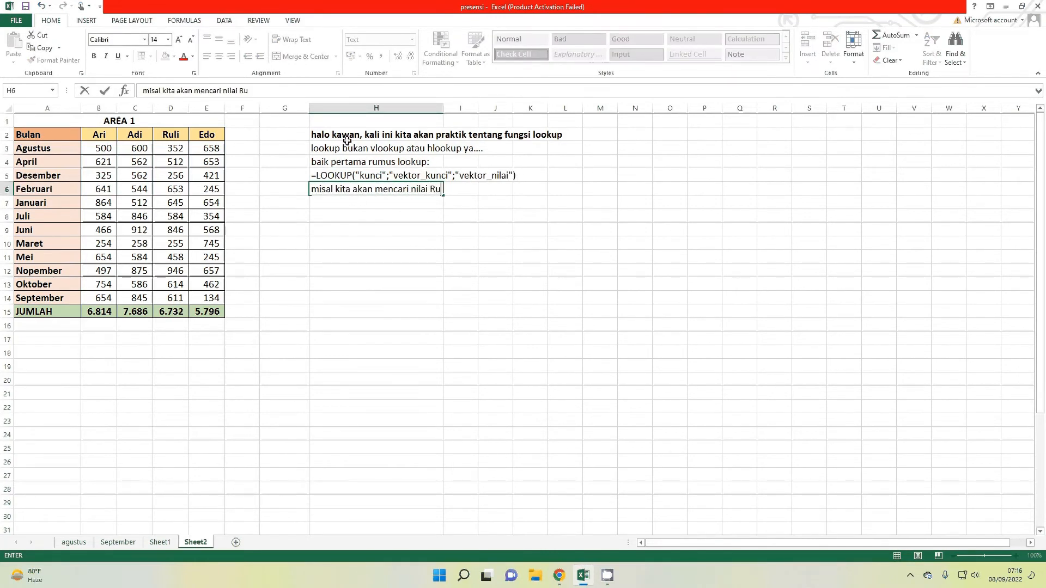
{"action": "type", "text": "li di bulan januari"}
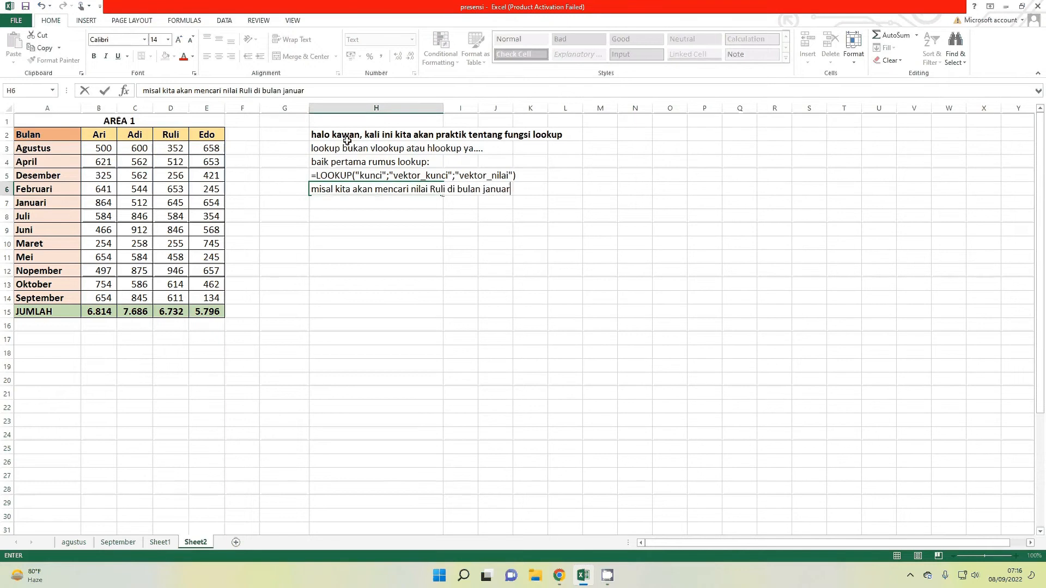
{"action": "key", "text": "Return"}
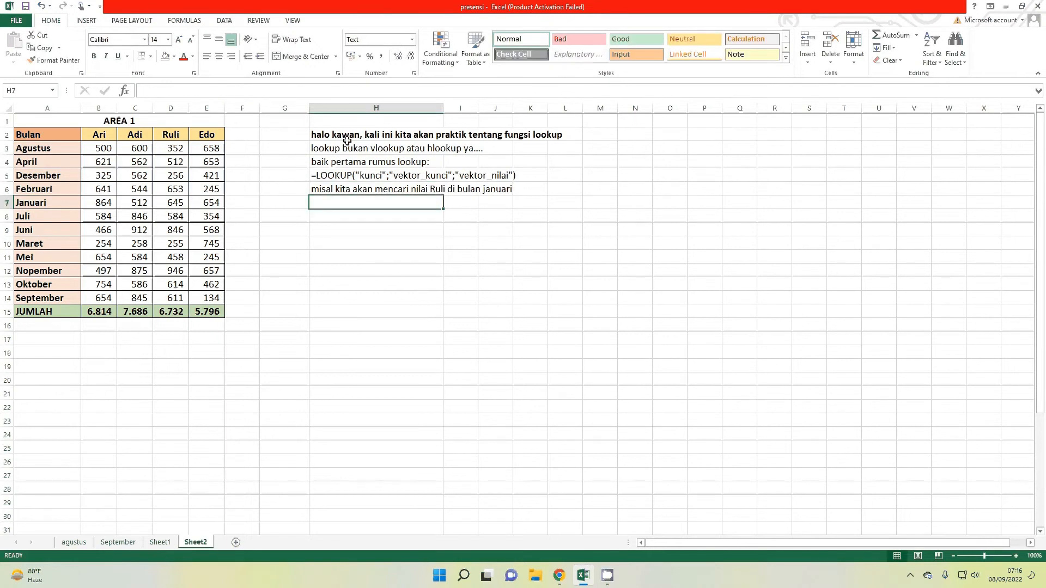
Step: Enter the formula =LOOKUP("Januari";A2:A14;D2:D14) in cell G7
{"action": "key", "text": "Left"}
{"action": "type", "text": "=loo"}
{"action": "key", "text": "Tab"}
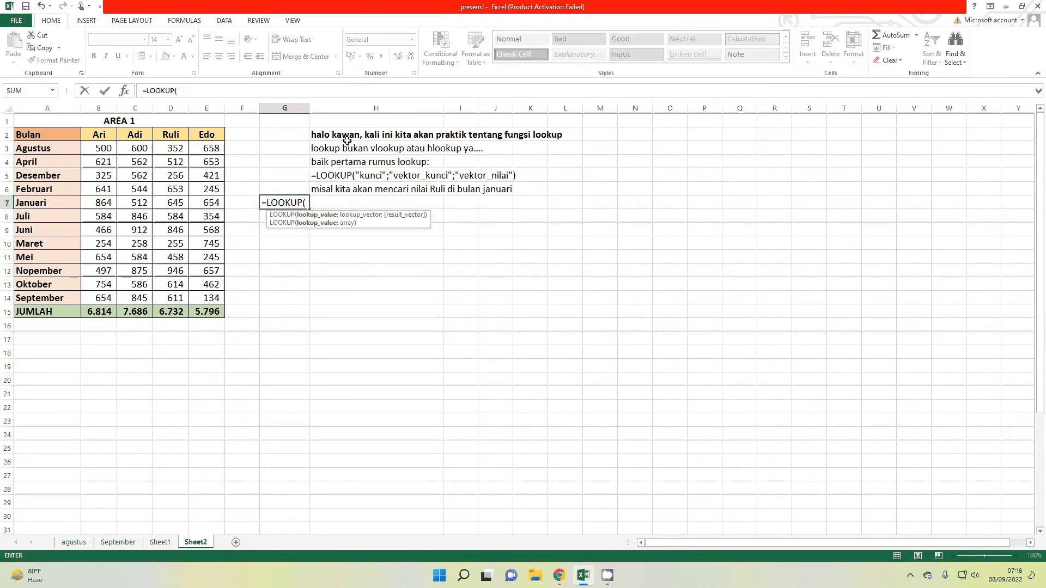
{"action": "type", "text": "\"R"}
{"action": "type", "text": "Januari"}
{"action": "type", "text": "\";"}
{"action": "left_click_drag", "start_coordinate": [65, 136], "coordinate": [64, 298]}
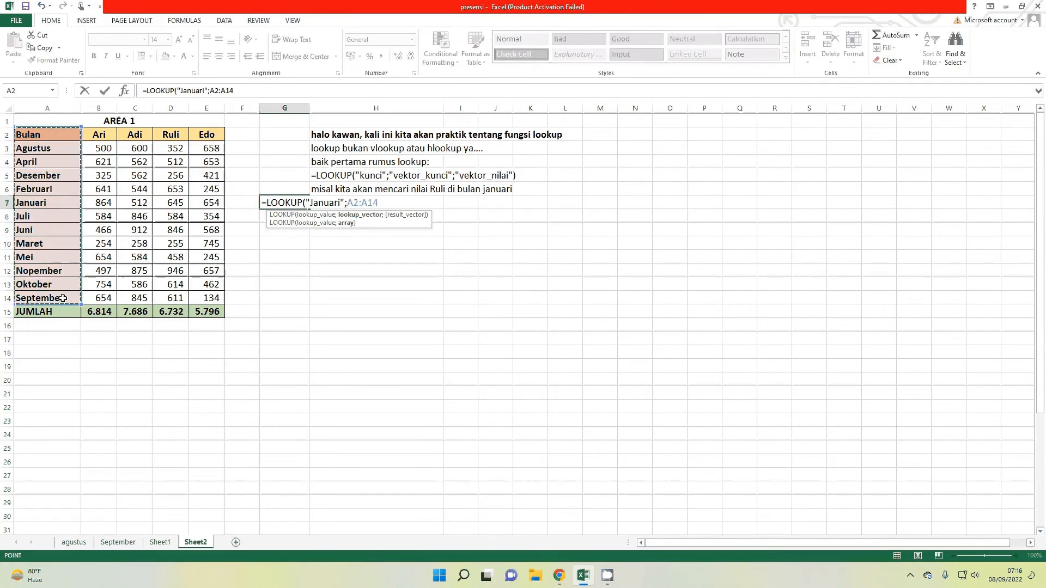
{"action": "type", "text": ";"}
{"action": "left_click_drag", "start_coordinate": [172, 135], "coordinate": [172, 297]}
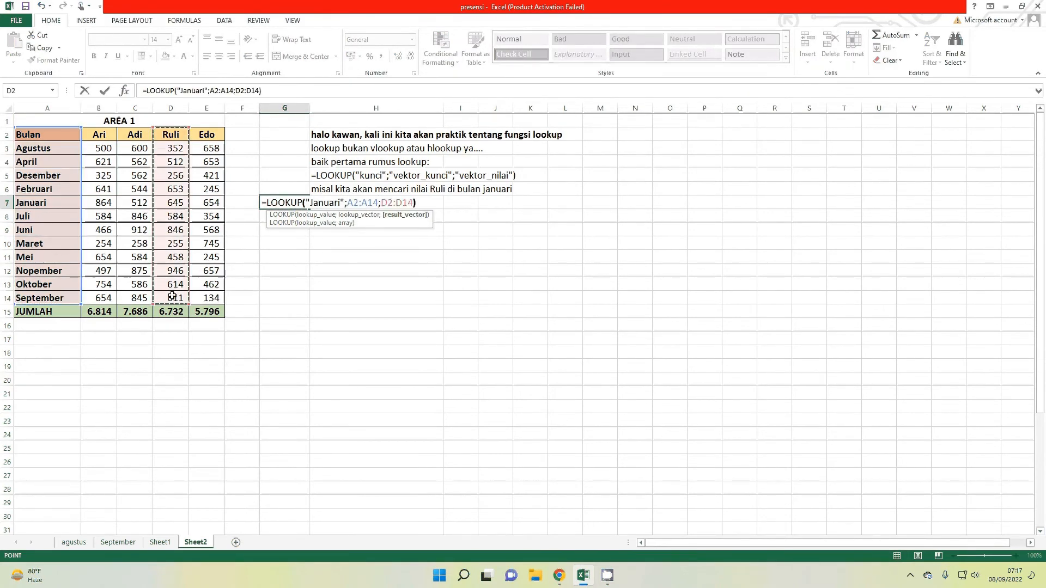
{"action": "key", "text": "Tab"}
{"action": "key", "text": "Left"}
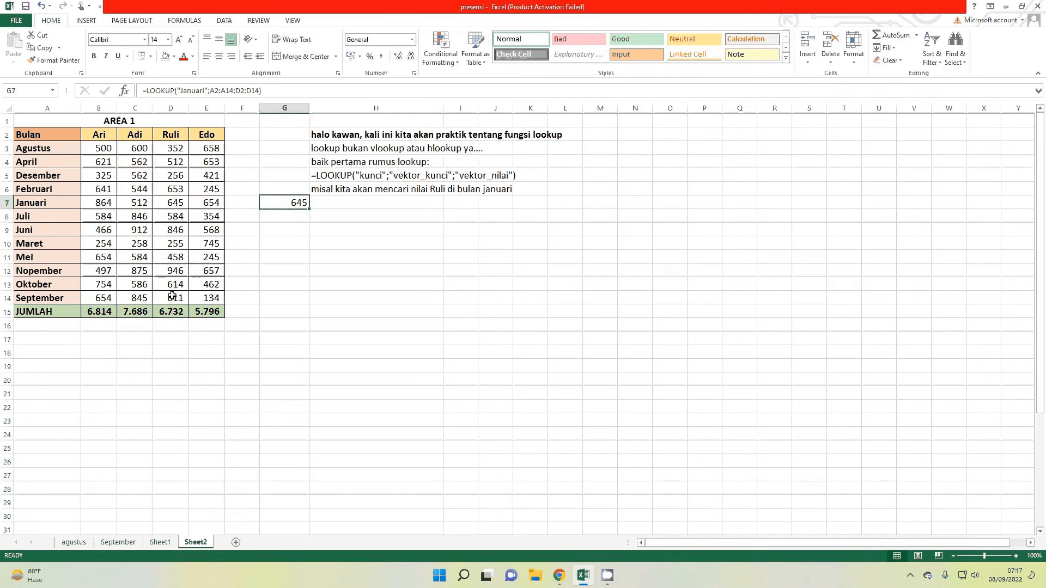
Step: Enter the note "hasil sesuai yang diharapkan, bagaiman jika kita ganti dengan bulan nopember?" in cell H7
{"action": "key", "text": "Right"}
{"action": "type", "text": "hasil sesuai yang diha"}
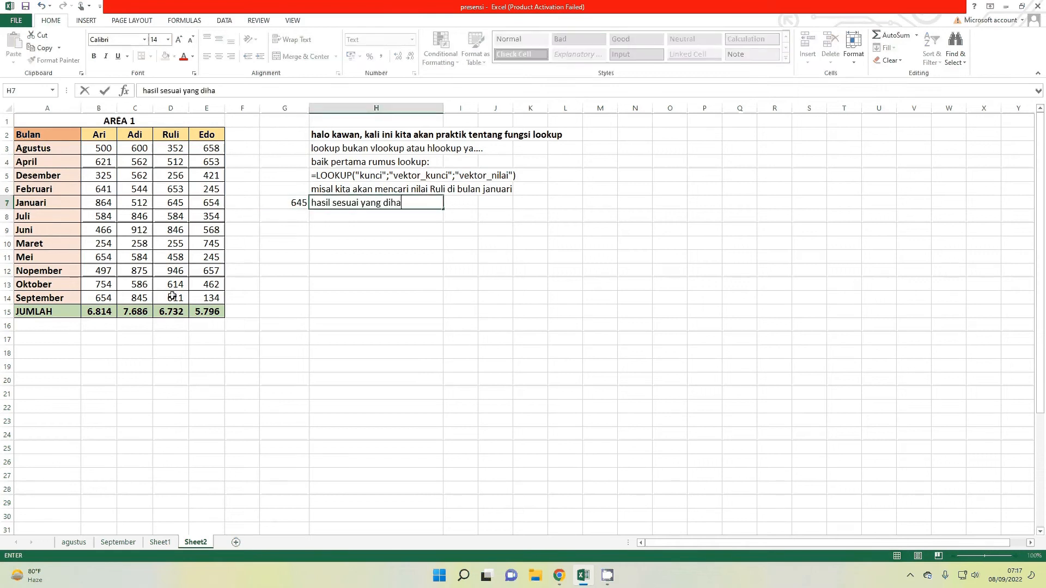
{"action": "type", "text": "rapkan, bagaiman "}
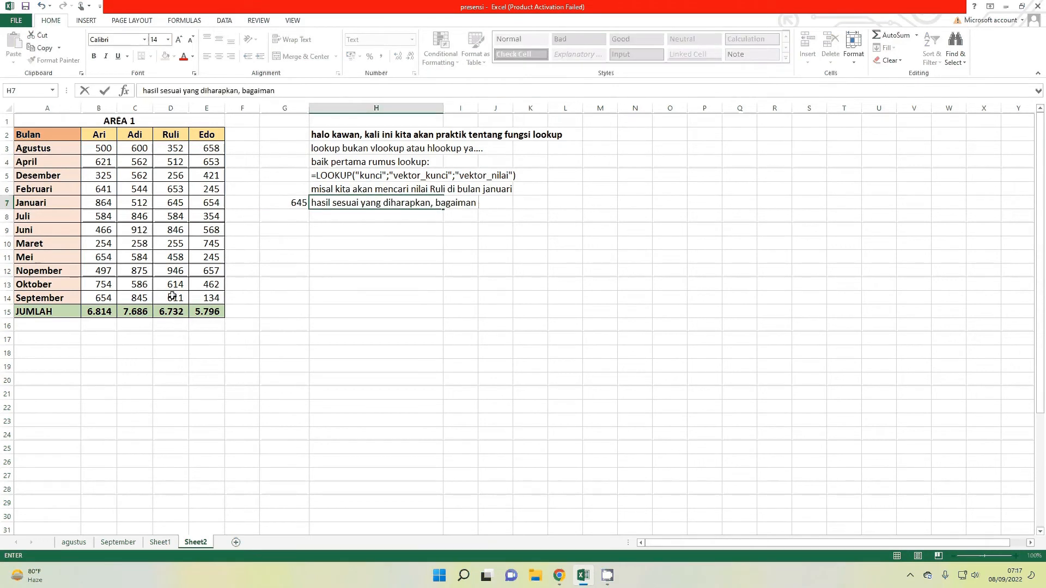
{"action": "type", "text": "jika kita ganti dengan bulan nopember?"}
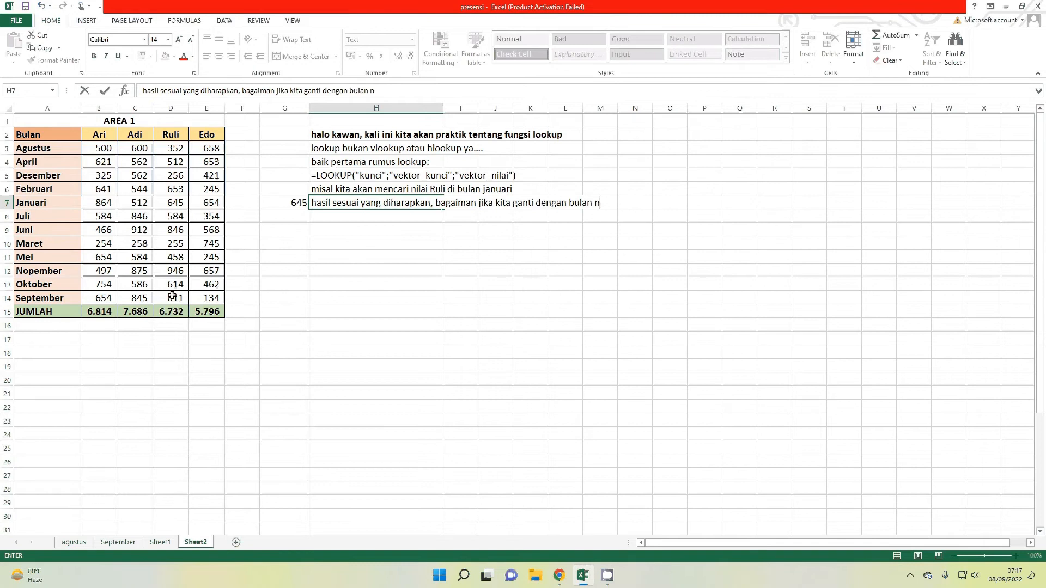
{"action": "key", "text": "Return"}
Step: Enter the formula =LOOKUP("Nopember";A2:A14;D2:D14) in cell G8
{"action": "left_click", "coordinate": [302, 215]}
{"action": "type", "text": "=loo"}
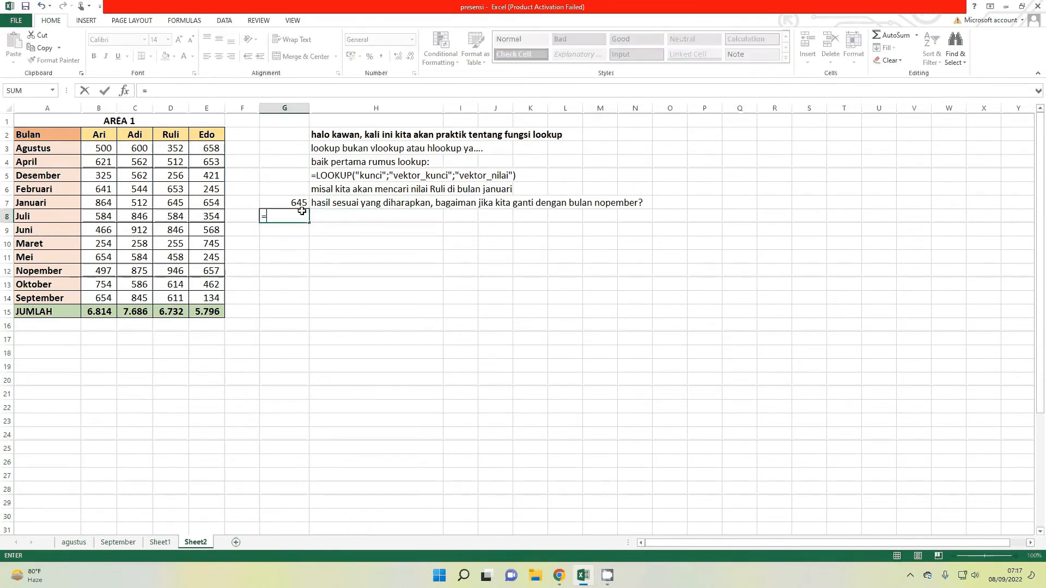
{"action": "key", "text": "Tab"}
{"action": "type", "text": "\""}
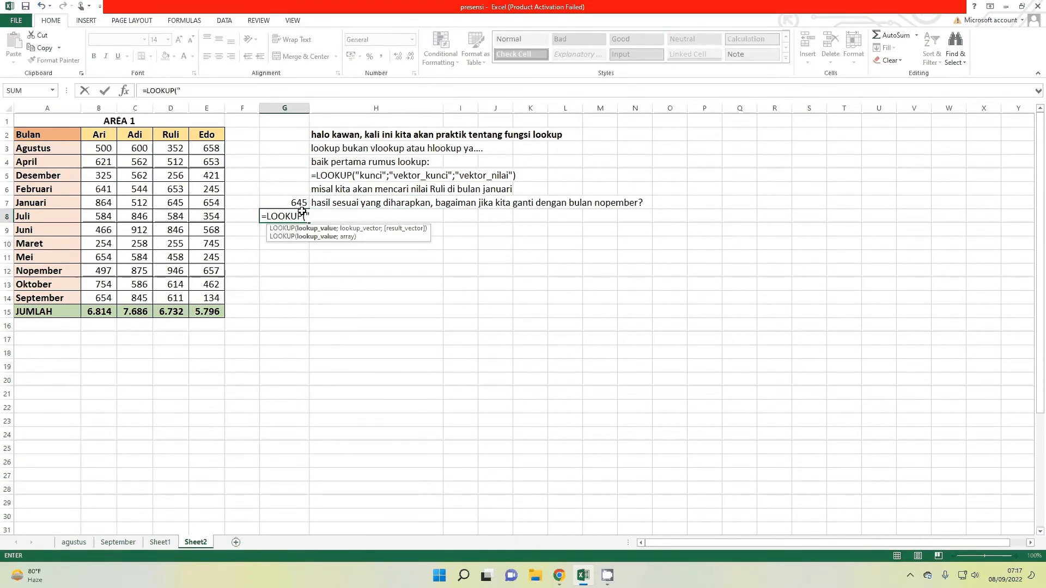
{"action": "type", "text": "Nopember\";"}
{"action": "left_click_drag", "start_coordinate": [47, 134], "coordinate": [48, 298]}
{"action": "type", "text": ";"}
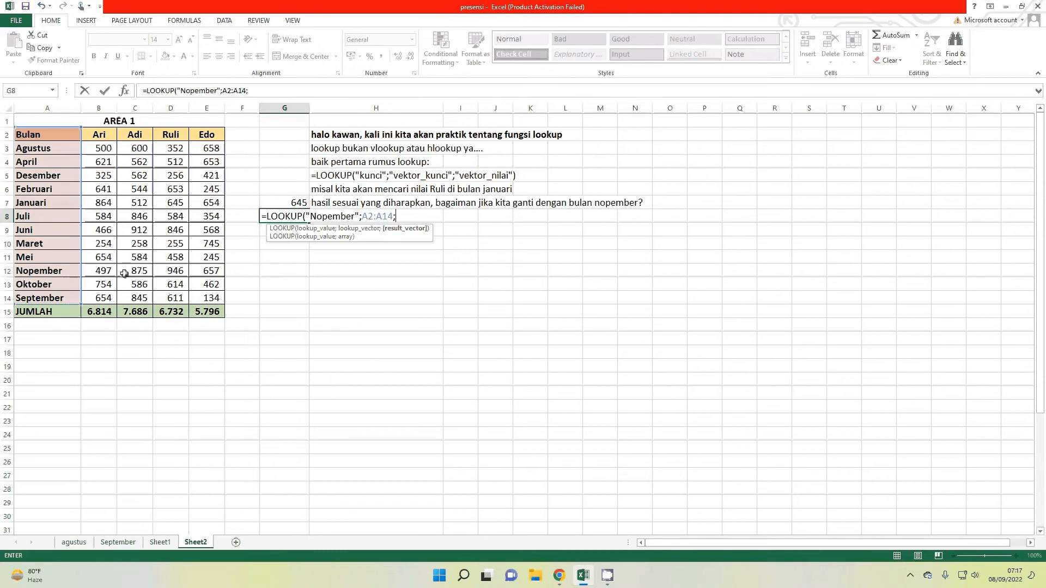
{"action": "left_click_drag", "start_coordinate": [170, 135], "coordinate": [174, 297]}
{"action": "key", "text": "Tab"}
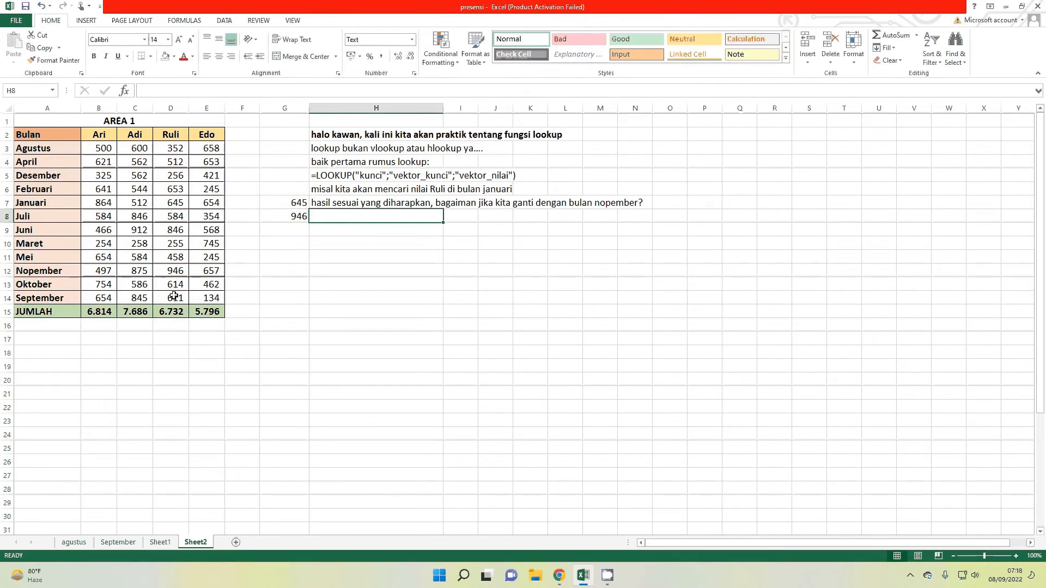
Step: Enter in H8 "nilai benar, oh untuk vektor kunci disana nilai harus urut ascending ya, coba jika urutannya kita acak"
{"action": "type", "text": "nilai benar"}
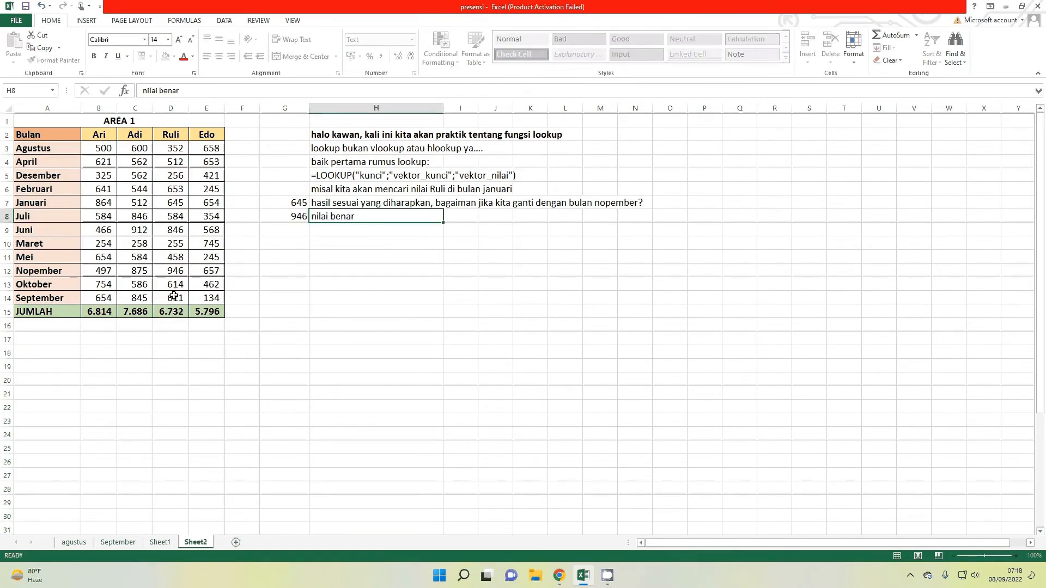
{"action": "key", "text": "Return"}
{"action": "key", "text": "Up"}
{"action": "key", "text": "Right"}
{"action": "key", "text": "F2"}
{"action": "type", "text": ", oh untuk vektor"}
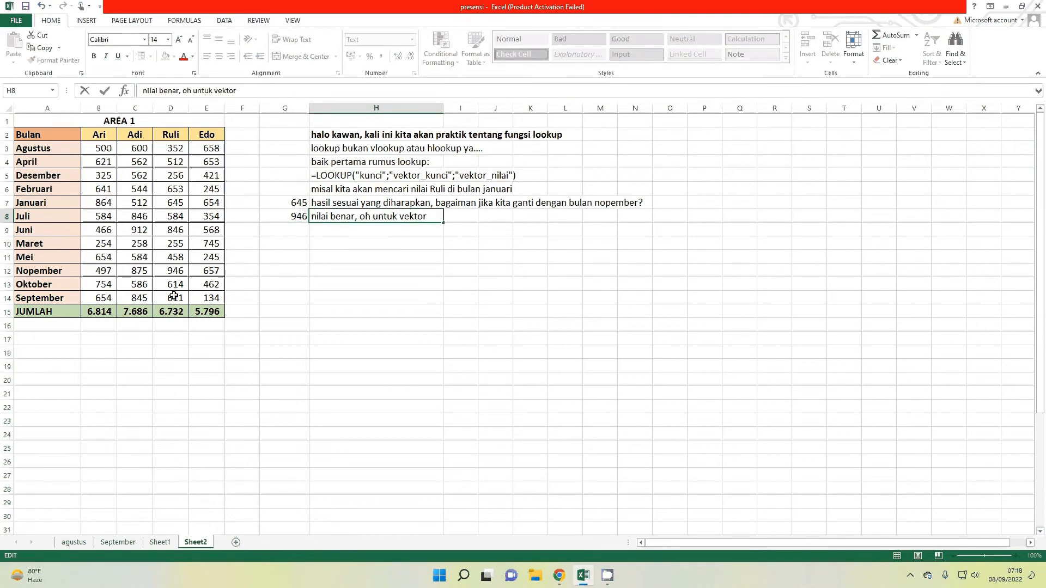
{"action": "type", "text": " kunci disana nilai harus urut"}
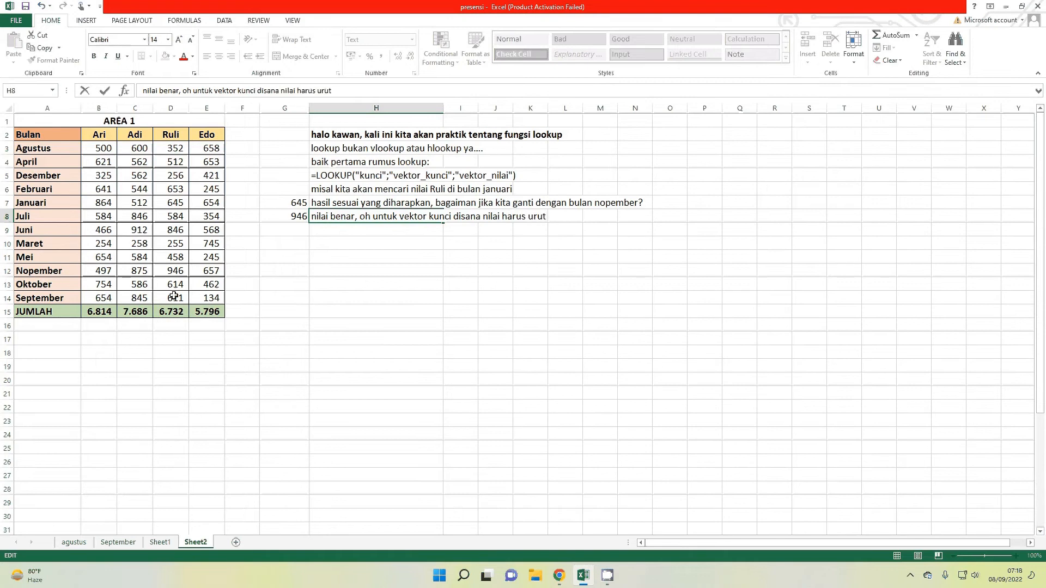
{"action": "type", "text": " ascending ya, coba jika uruta"}
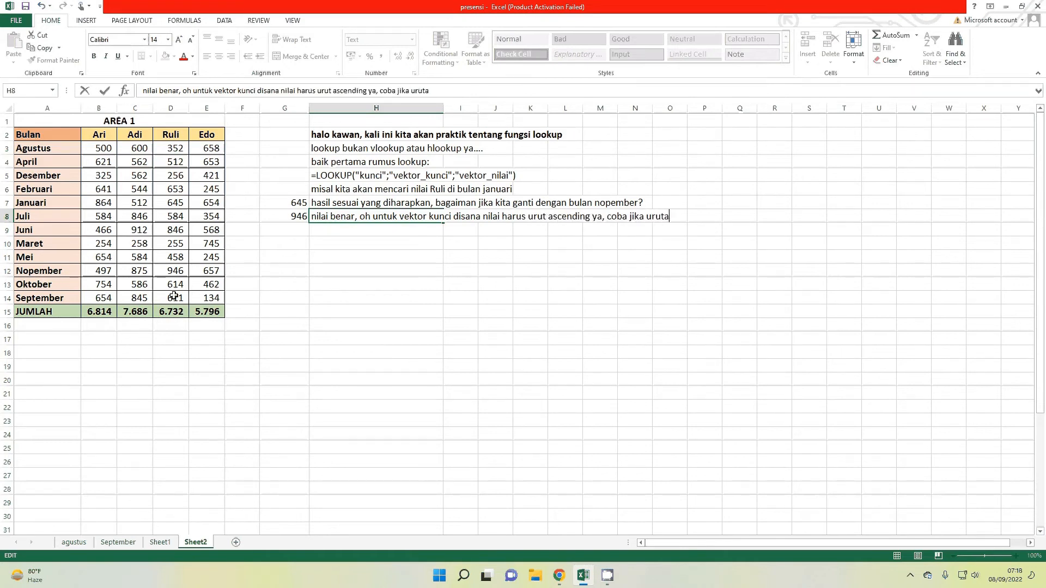
{"action": "type", "text": "nnya kita acak"}
{"action": "key", "text": "Return"}
Step: Sort only the month names in A3:A14 from Z to A, without expanding the selection to the neighbouring columns
{"action": "left_click", "coordinate": [43, 150]}
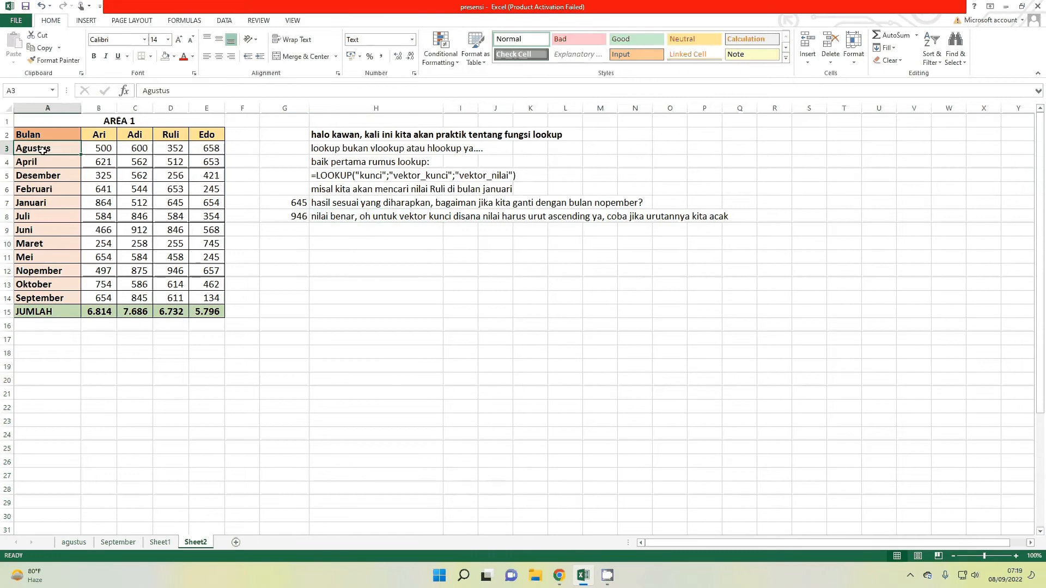
{"action": "left_click_drag", "start_coordinate": [44, 157], "coordinate": [33, 298]}
{"action": "left_click", "coordinate": [225, 20]}
{"action": "left_click", "coordinate": [260, 46]}
{"action": "left_click", "coordinate": [723, 235]}
{"action": "left_click", "coordinate": [802, 253]}
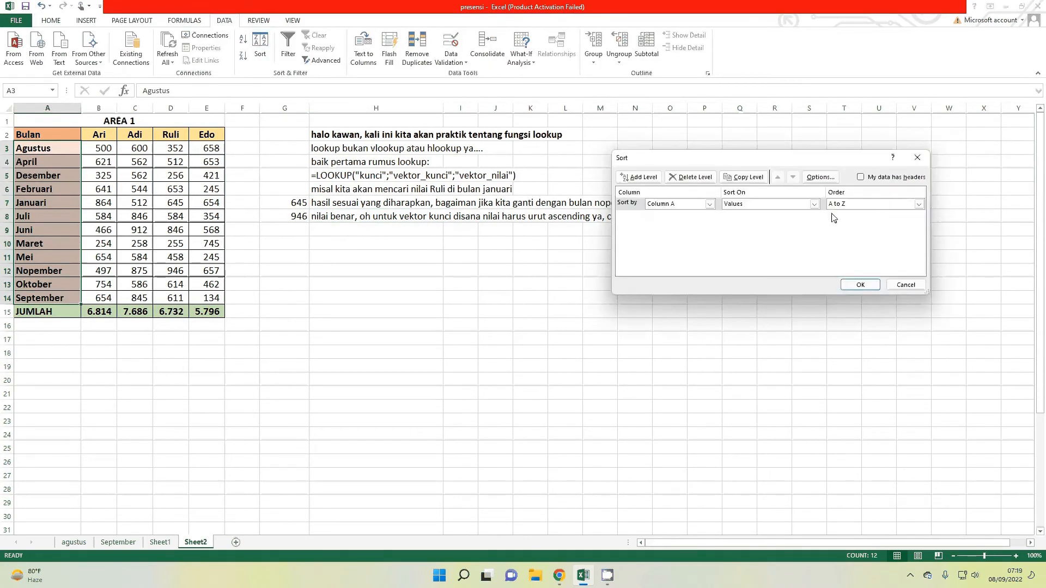
{"action": "left_click", "coordinate": [871, 204]}
{"action": "left_click", "coordinate": [871, 216]}
{"action": "left_click", "coordinate": [859, 284]}
{"action": "left_click", "coordinate": [706, 307]}
Step: Enter the note "nah setelah kita short descending, maka hasilnya juga tidak benar" in cell H9
{"action": "left_click", "coordinate": [353, 228]}
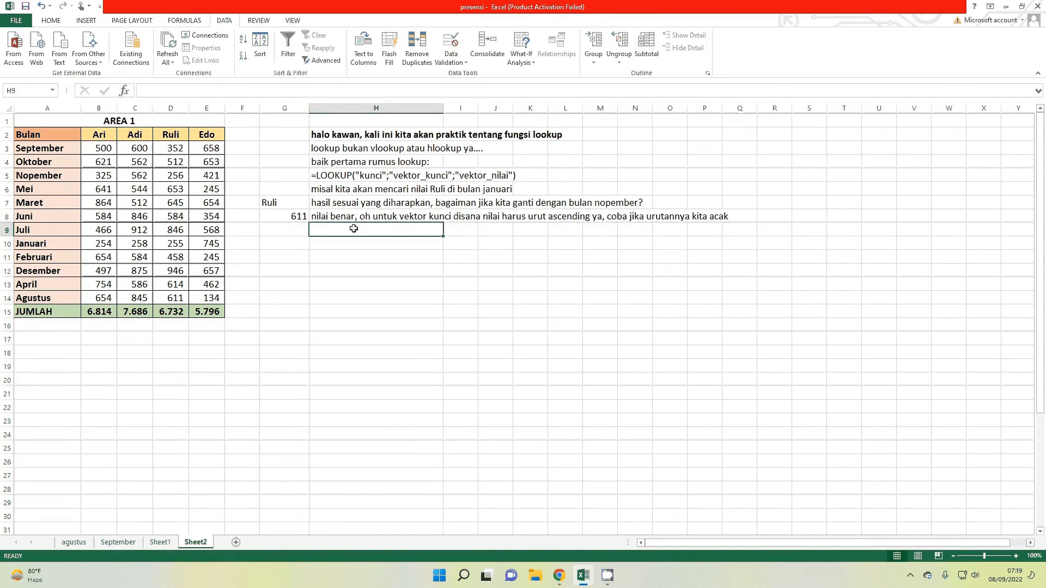
{"action": "type", "text": "nah setelah kita short"}
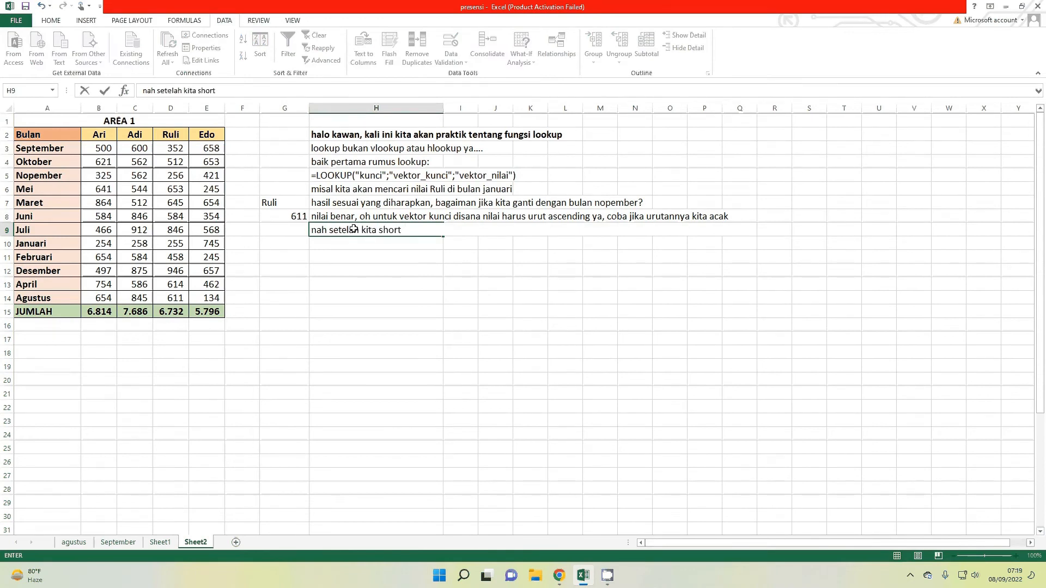
{"action": "type", "text": " descending, maka hasil"}
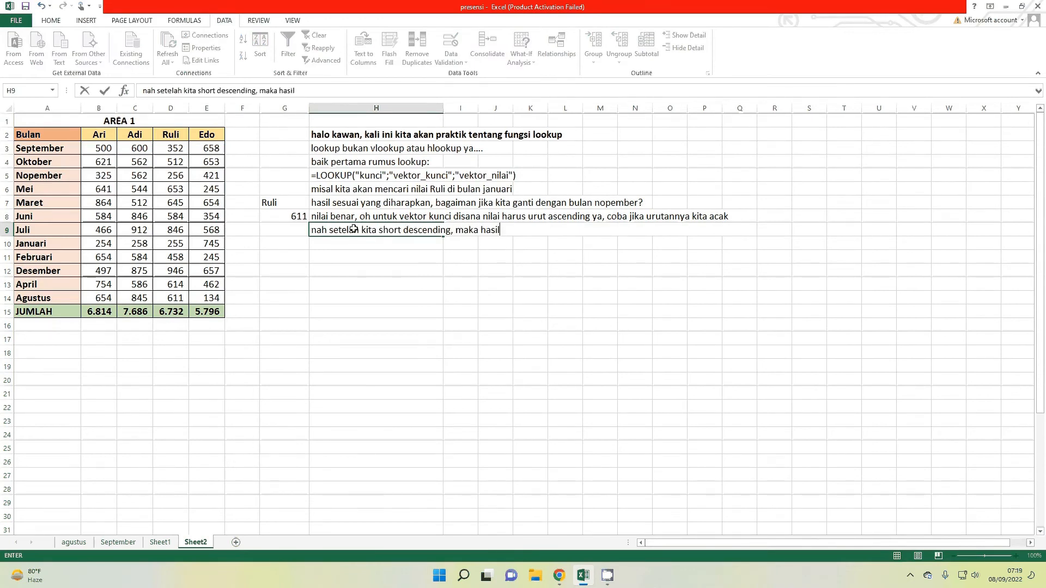
{"action": "type", "text": "nya juga tidak benar"}
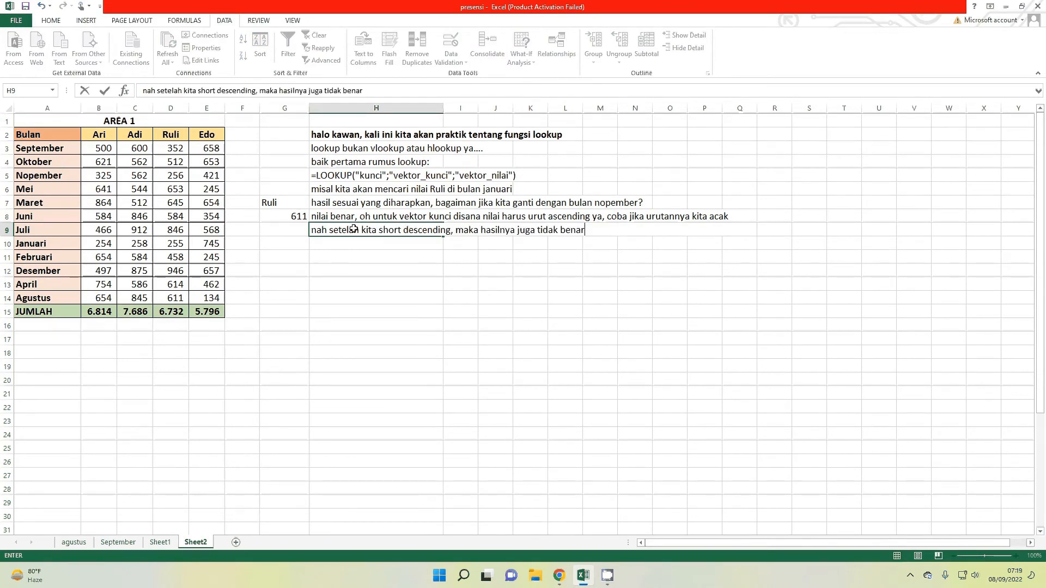
Step: Fill the two lookup result cells G7:G8 with yellow
{"action": "left_click_drag", "start_coordinate": [288, 203], "coordinate": [291, 217]}
{"action": "left_click", "coordinate": [51, 20]}
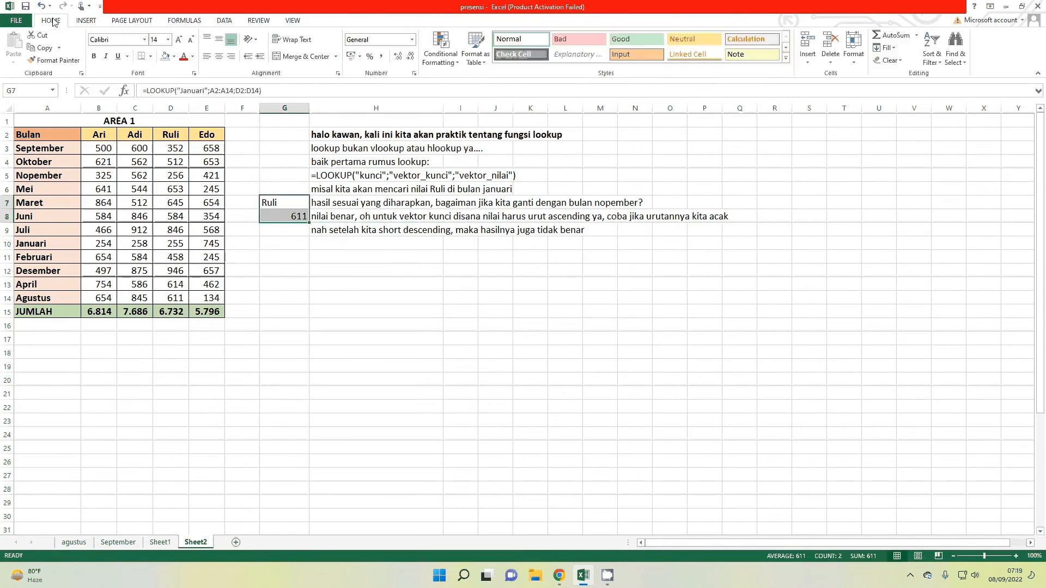
{"action": "left_click", "coordinate": [174, 56]}
{"action": "left_click", "coordinate": [193, 141]}
Step: Enter the note "nilai tidak tepat" in cell H10
{"action": "left_click", "coordinate": [342, 243]}
{"action": "type", "text": "nilai tida"}
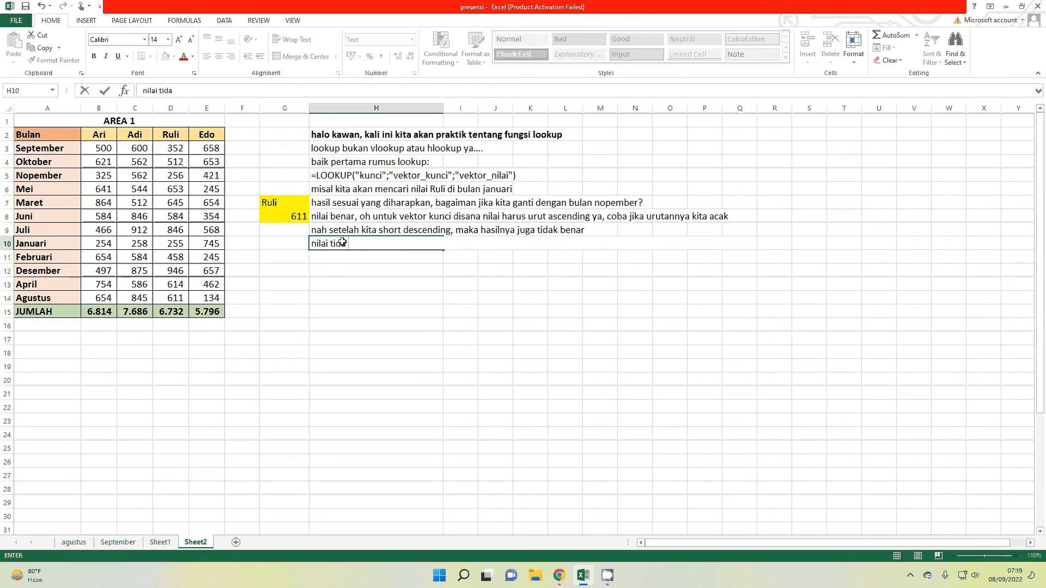
{"action": "type", "text": "k tepat"}
{"action": "left_click", "coordinate": [376, 297]}
Step: Sort only the month names in A3:A14 from A to Z, keeping the current selection, and select the Nopember lookup in G8
{"action": "left_click_drag", "start_coordinate": [59, 147], "coordinate": [57, 298]}
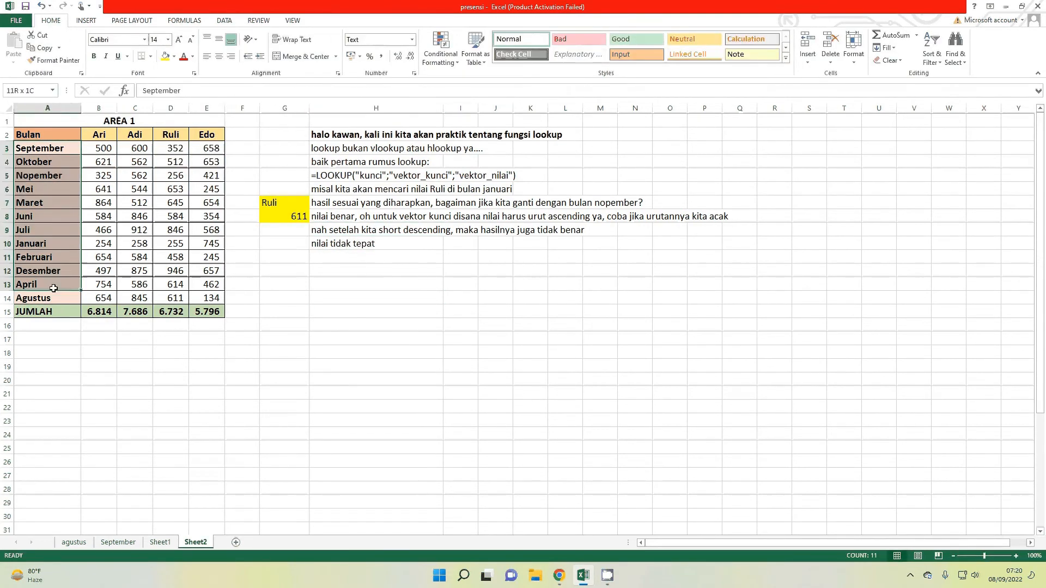
{"action": "left_click", "coordinate": [225, 21]}
{"action": "left_click", "coordinate": [259, 46]}
{"action": "left_click", "coordinate": [682, 236]}
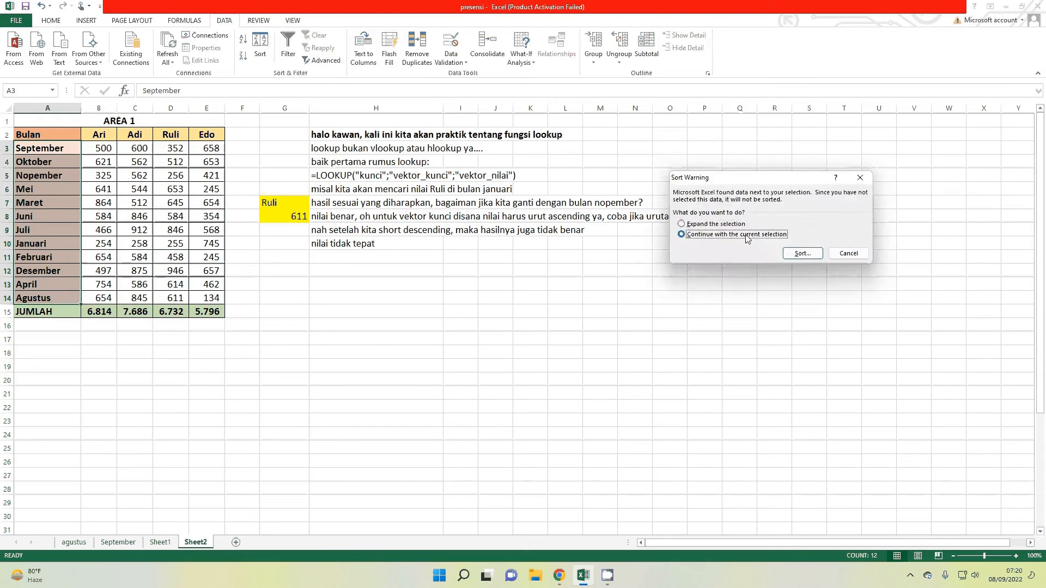
{"action": "left_click", "coordinate": [802, 253]}
{"action": "left_click", "coordinate": [919, 203]}
{"action": "left_click", "coordinate": [842, 214]}
{"action": "left_click", "coordinate": [860, 285]}
{"action": "left_click", "coordinate": [291, 214]}
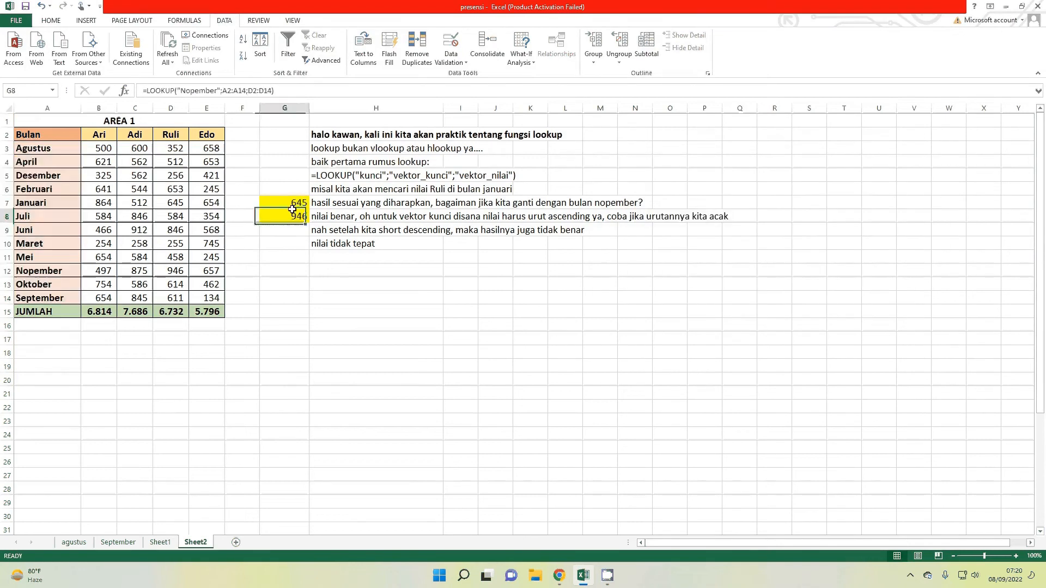
Step: Fill the matching Ruli values for Januari (D7) and Nopember (D12) with yellow
{"action": "left_click", "coordinate": [181, 203]}
{"action": "left_click", "coordinate": [51, 20]}
{"action": "left_click", "coordinate": [165, 56]}
{"action": "left_click", "coordinate": [175, 271]}
{"action": "left_click", "coordinate": [164, 56]}
Step: Enter the note "setelah kita sesuaikan urutannya (ascending) nilai menjadi benar lagi" in cell H11
{"action": "left_click", "coordinate": [382, 258]}
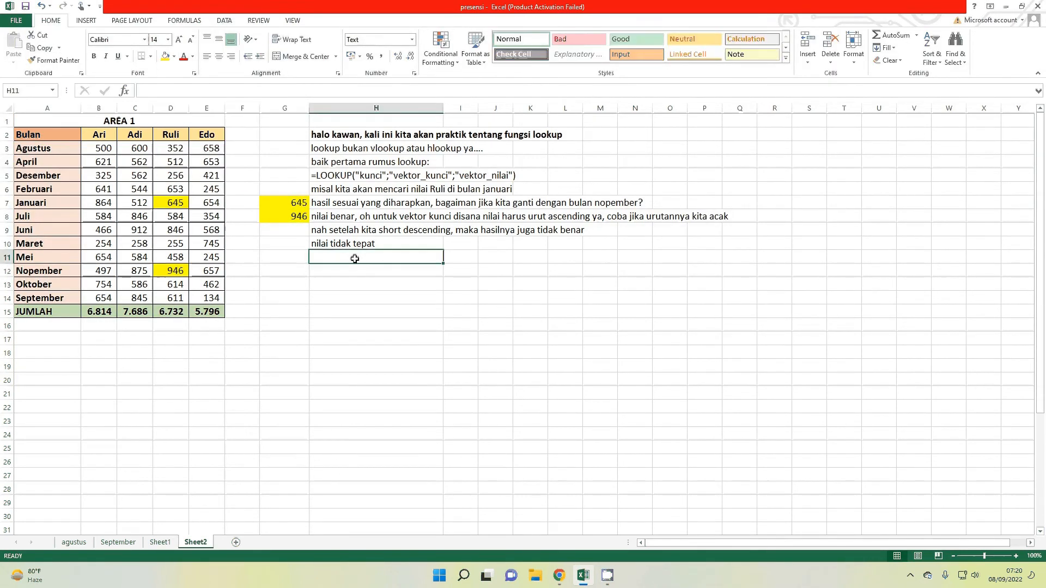
{"action": "type", "text": "setelah kita sesuaik"}
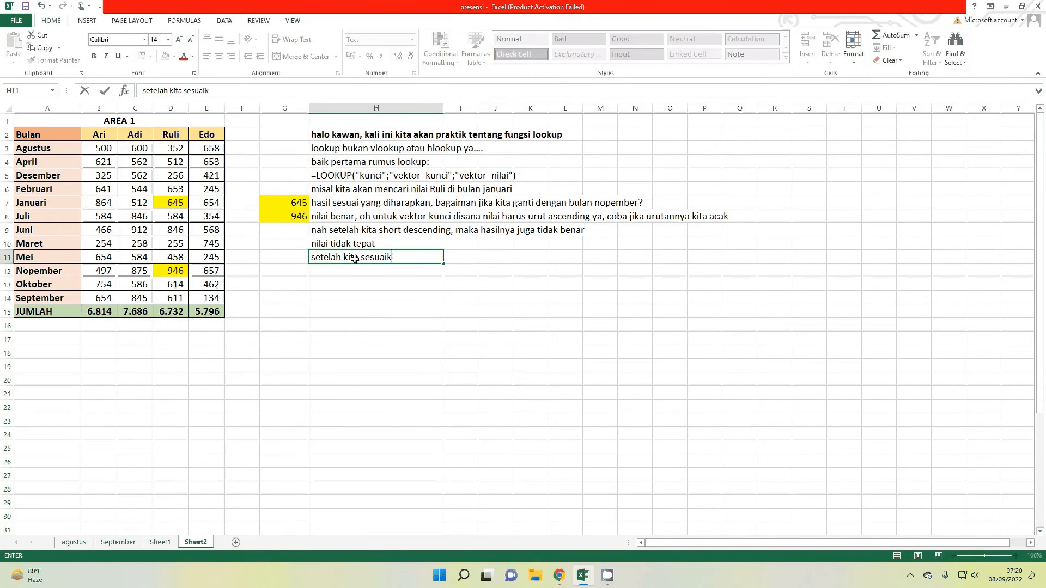
{"action": "type", "text": "an urutannya (ascending) nilai bena"}
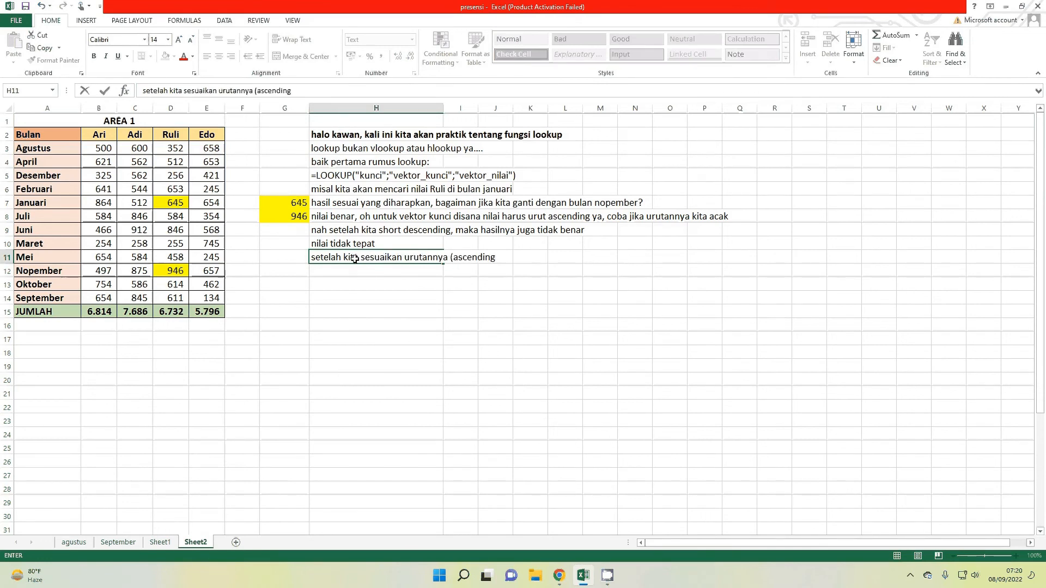
{"action": "key", "text": "BackSpace"}
{"action": "key", "text": "BackSpace"}
{"action": "key", "text": "BackSpace"}
{"action": "key", "text": "BackSpace"}
{"action": "type", "text": "menjadi benar lagi"}
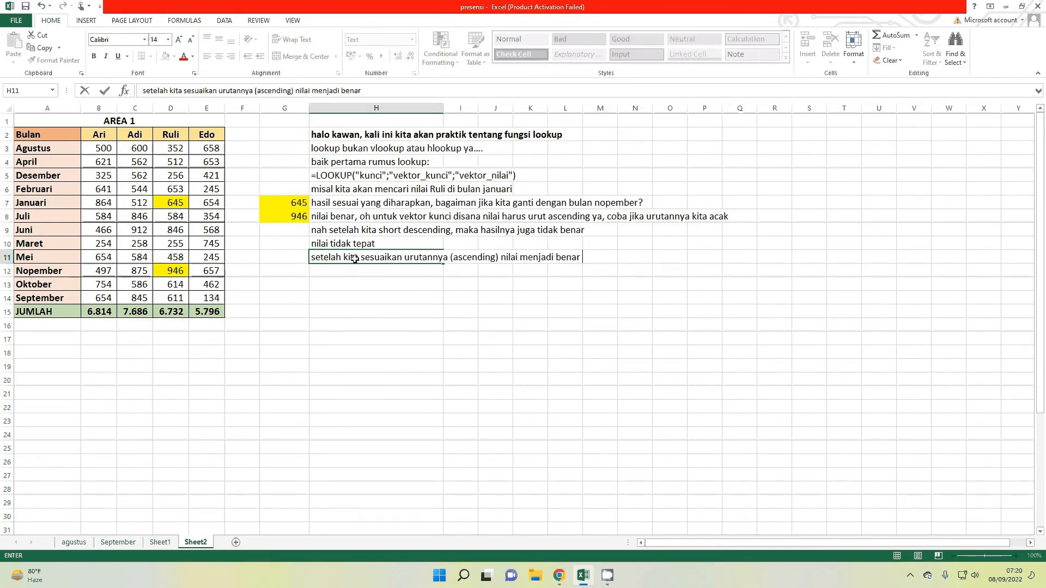
{"action": "key", "text": "Return"}
{"action": "key", "text": "Down"}
{"action": "key", "text": "Down"}
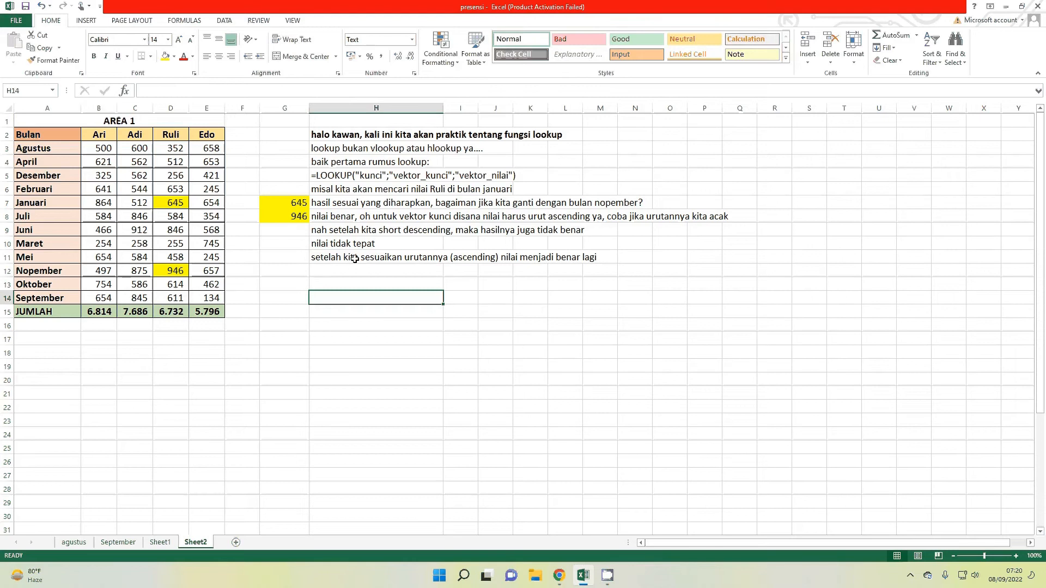
Step: Copy the Nopember LOOKUP formula text from G8 and paste it into H13 as text
{"action": "double_click", "coordinate": [288, 222]}
{"action": "left_click_drag", "start_coordinate": [306, 235], "coordinate": [263, 217]}
{"action": "key", "text": "ctrl+c"}
{"action": "key", "text": "Escape"}
{"action": "left_click", "coordinate": [331, 274]}
{"action": "left_click", "coordinate": [331, 287]}
{"action": "key", "text": "ctrl+v"}
{"action": "left_click", "coordinate": [401, 323]}
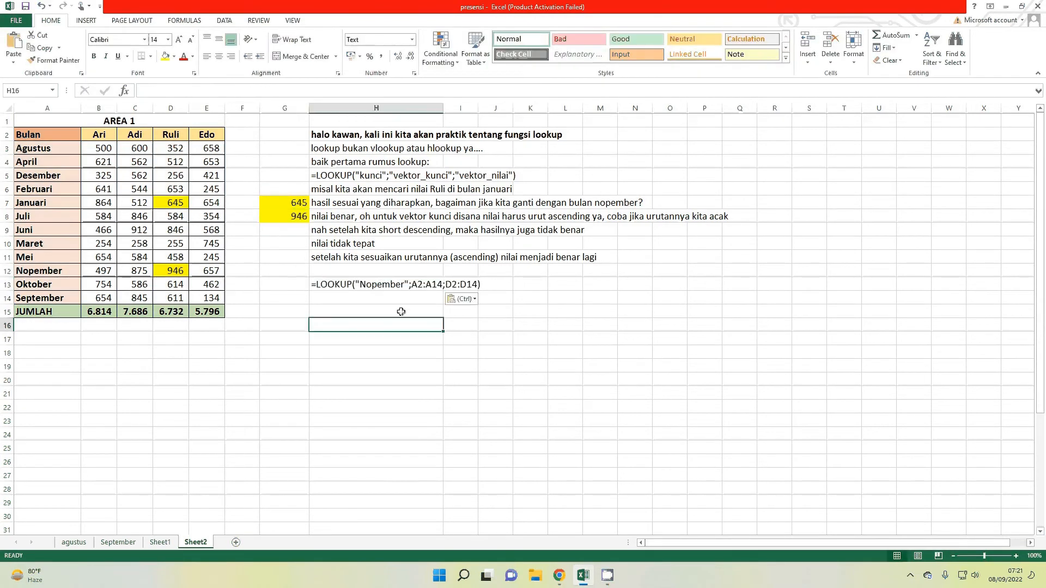
Step: Enter the note "itu adalah rumus yang kita pakai tadi" in H14 and "selnajutnya........" in H16
{"action": "left_click", "coordinate": [402, 302]}
{"action": "type", "text": "itu adalah rumus yang"}
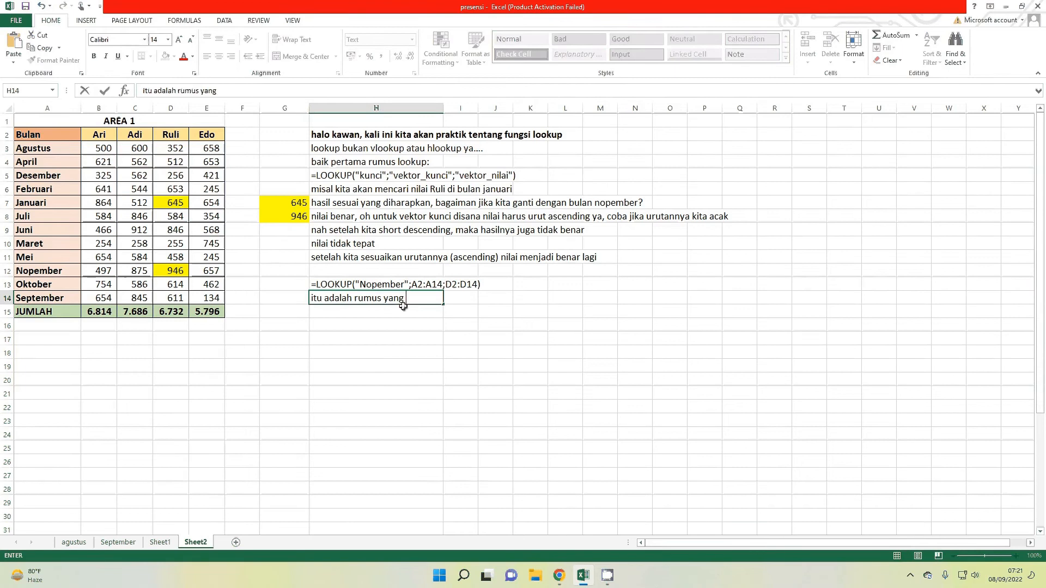
{"action": "type", "text": " kita pakai tadi"}
{"action": "key", "text": "Return"}
{"action": "key", "text": "Return"}
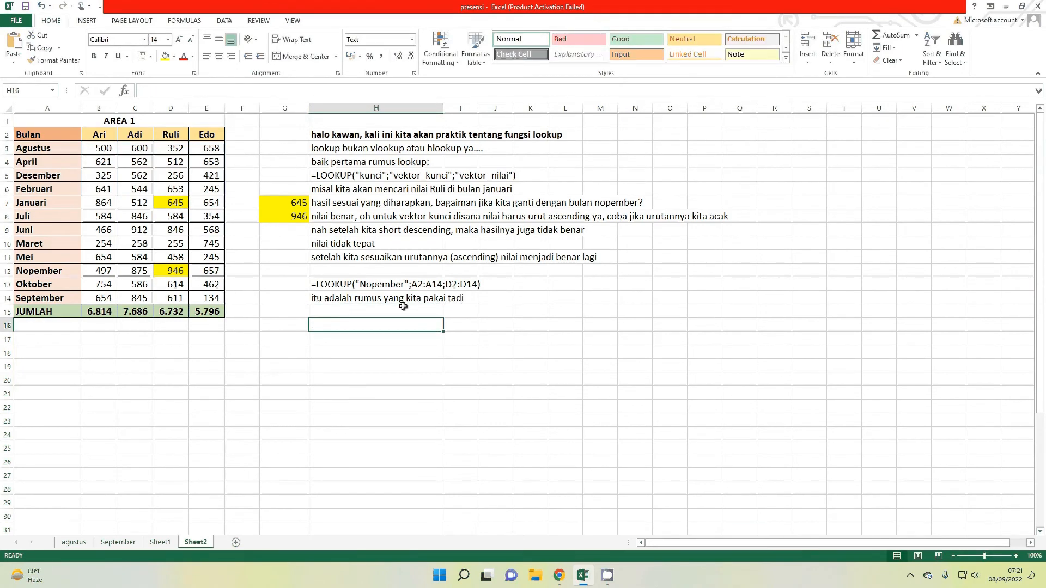
{"action": "type", "text": "selnajutnya........"}
{"action": "key", "text": "Return"}
Step: Enter the note "kita akan memakai rumus lookup yang lain yaitu:" in H65, below the AREA 3 tables
{"action": "scroll", "coordinate": [383, 297], "scroll_direction": "down", "scroll_amount": 2}
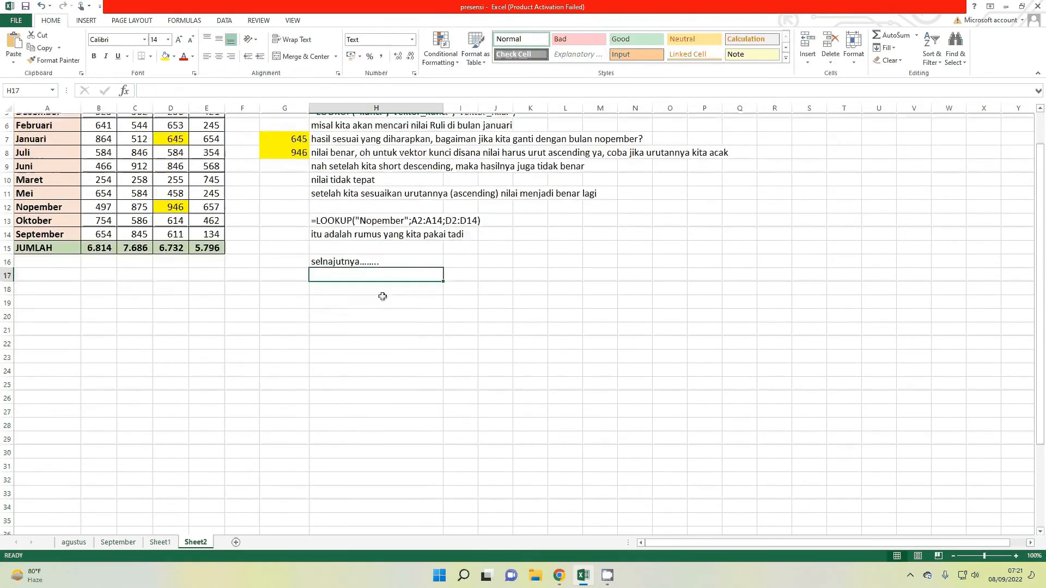
{"action": "scroll", "coordinate": [382, 296], "scroll_direction": "down", "scroll_amount": 6}
{"action": "scroll", "coordinate": [377, 322], "scroll_direction": "down", "scroll_amount": 3}
{"action": "left_click", "coordinate": [338, 257]}
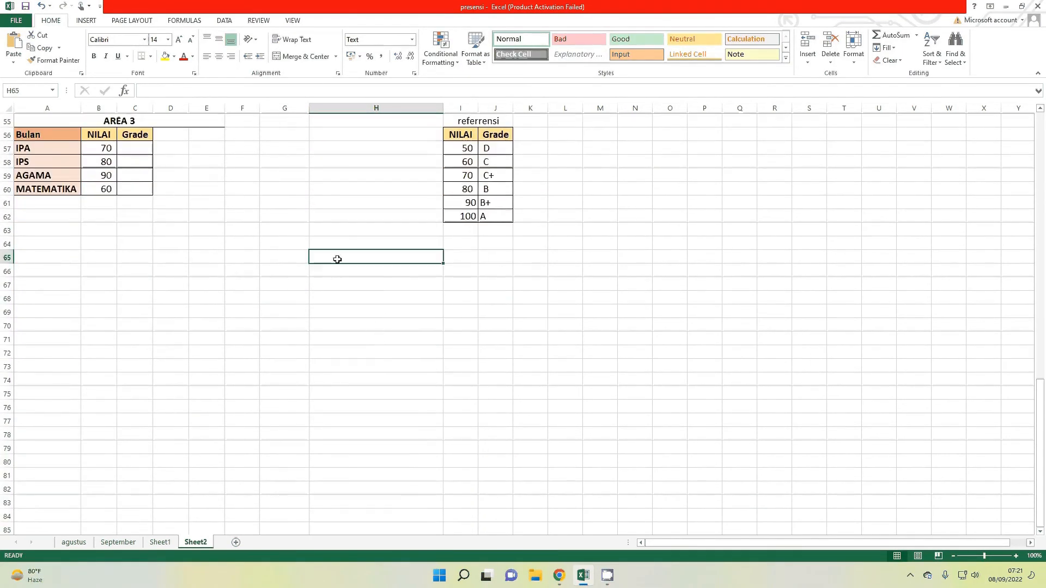
{"action": "type", "text": "kita akan me"}
{"action": "type", "text": "makai rumus "}
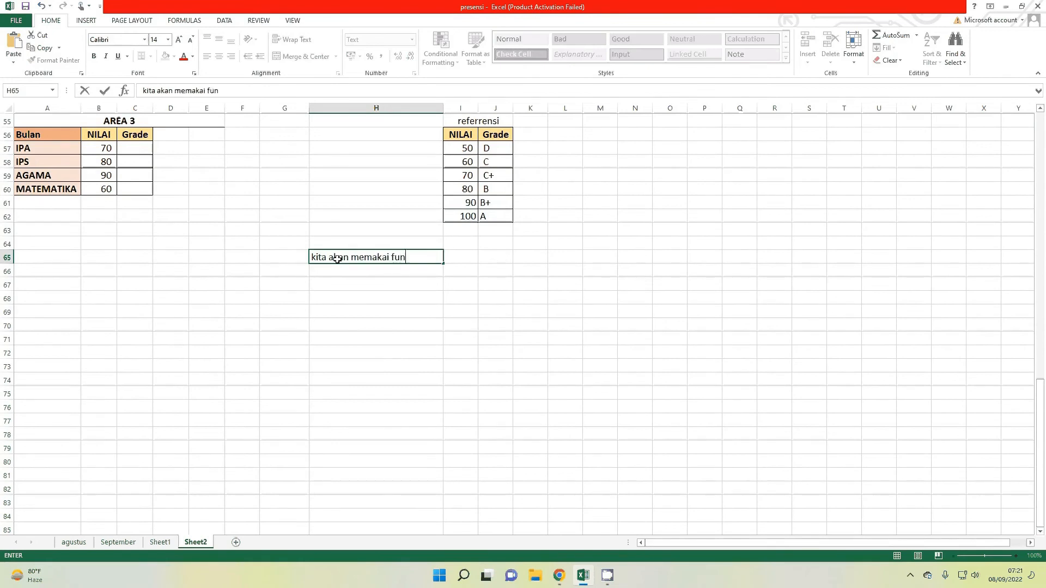
{"action": "type", "text": "lookup yang lain yaitu:"}
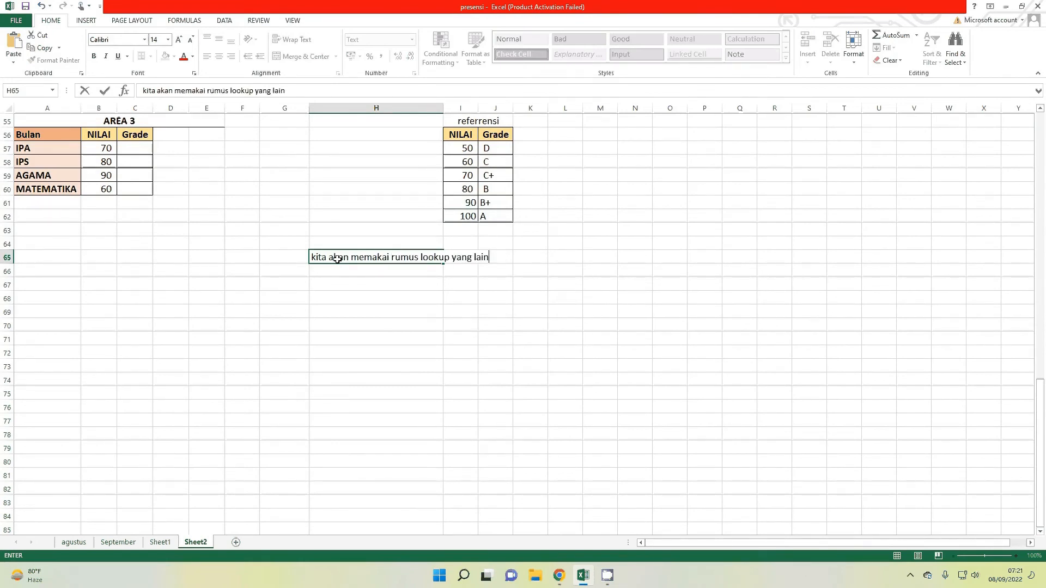
{"action": "key", "text": "Return"}
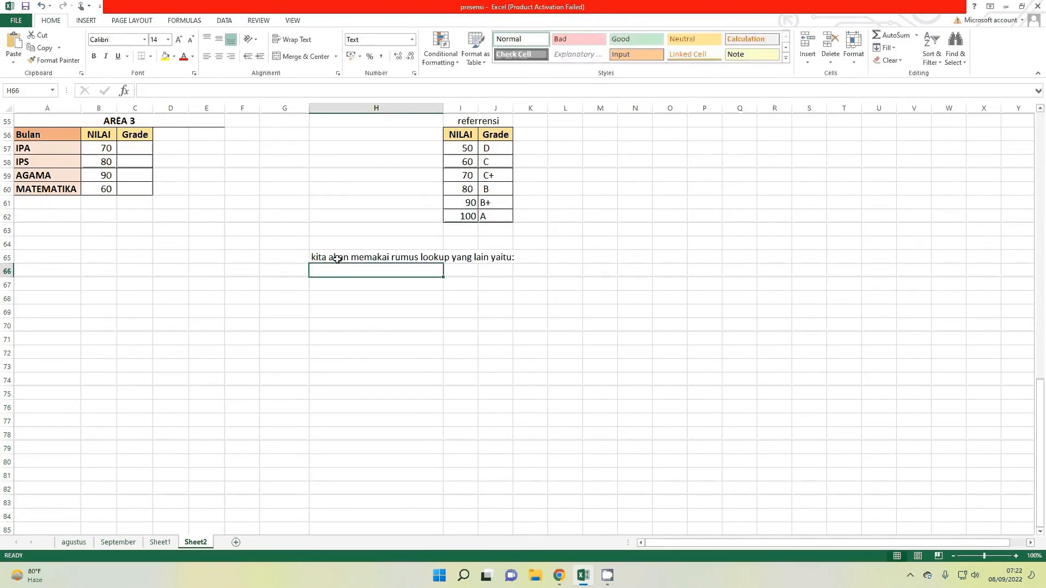
Step: Enter the syntax text =LOOKUP("kunci";{vektor_kunci};{vektor_nilai}) in cell H66
{"action": "type", "text": "=LOOKUP(\""}
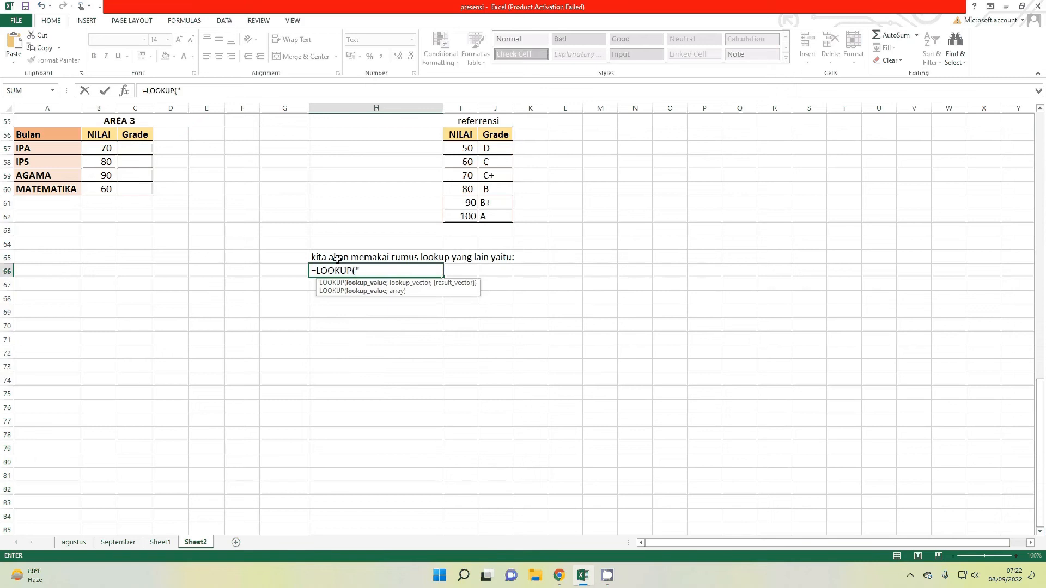
{"action": "type", "text": "kunci\";{"}
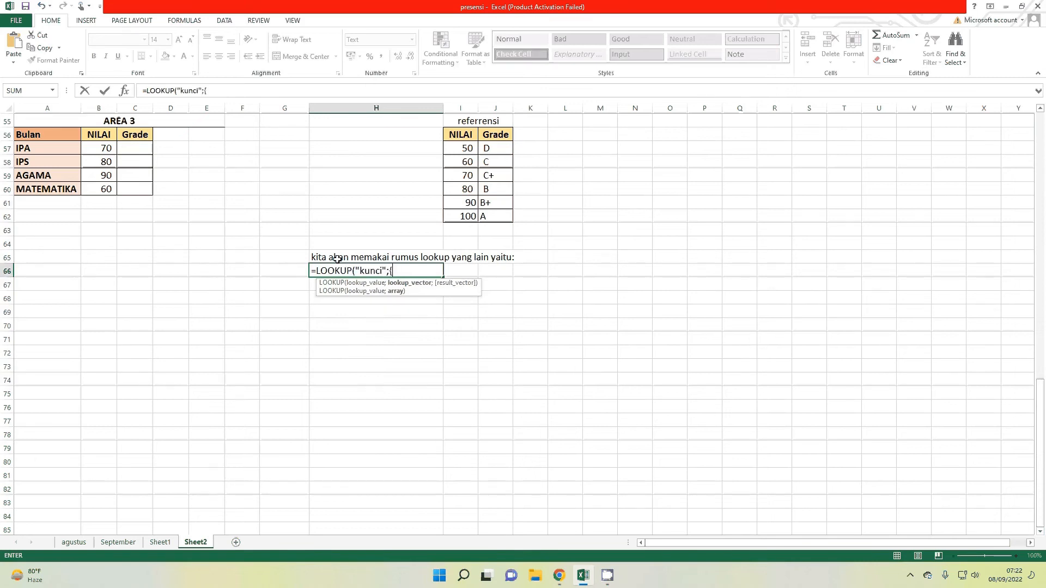
{"action": "type", "text": "vektor"}
{"action": "type", "text": "tor_ku"}
{"action": "type", "text": "nci};{"}
{"action": "type", "text": "vek"}
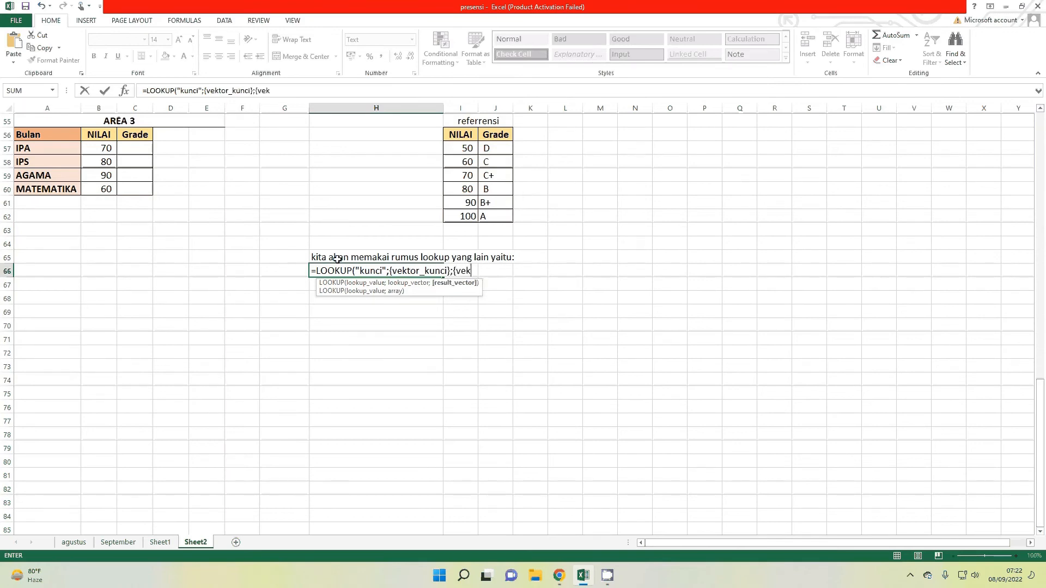
{"action": "type", "text": "tor_nilai})"}
{"action": "key", "text": "Return"}
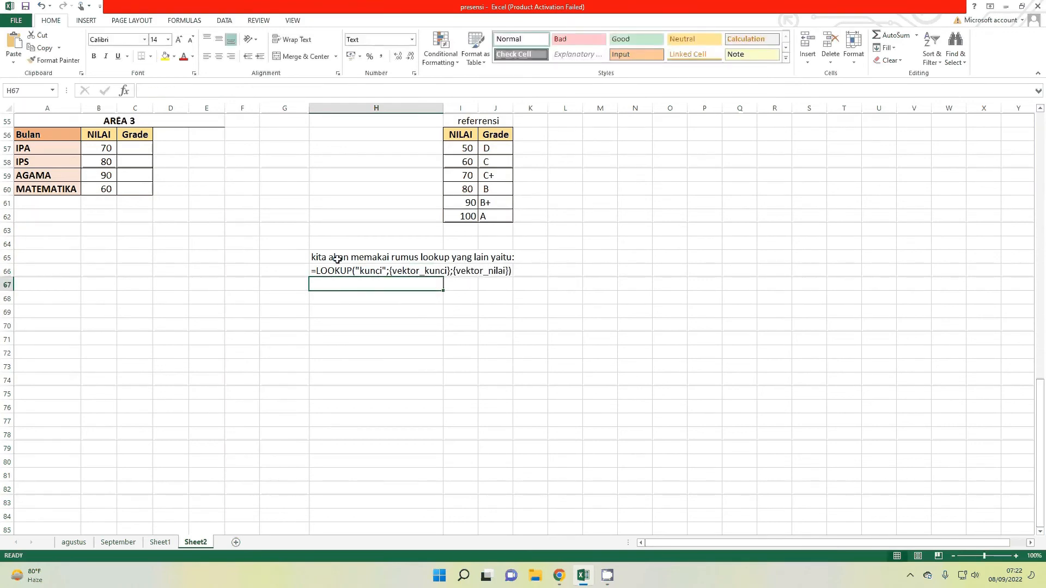
Step: Enter the note "nah bedanya disini vektor_kunci dan vektor_nilai kita buat manual seperti ini:" in cell H67
{"action": "type", "text": "nah bedanya disini vektor"}
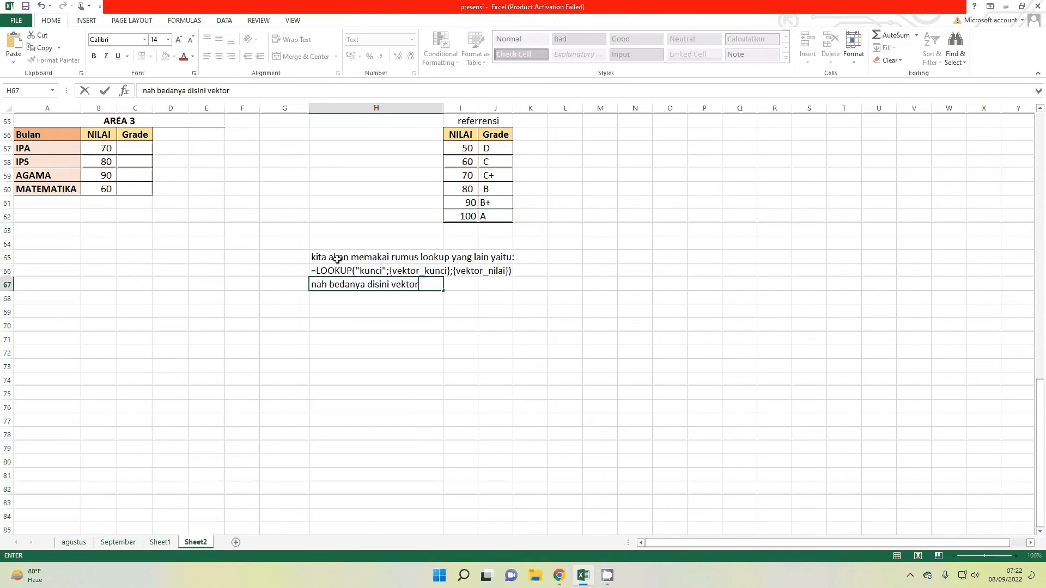
{"action": "type", "text": "_kunci dan  vektor "}
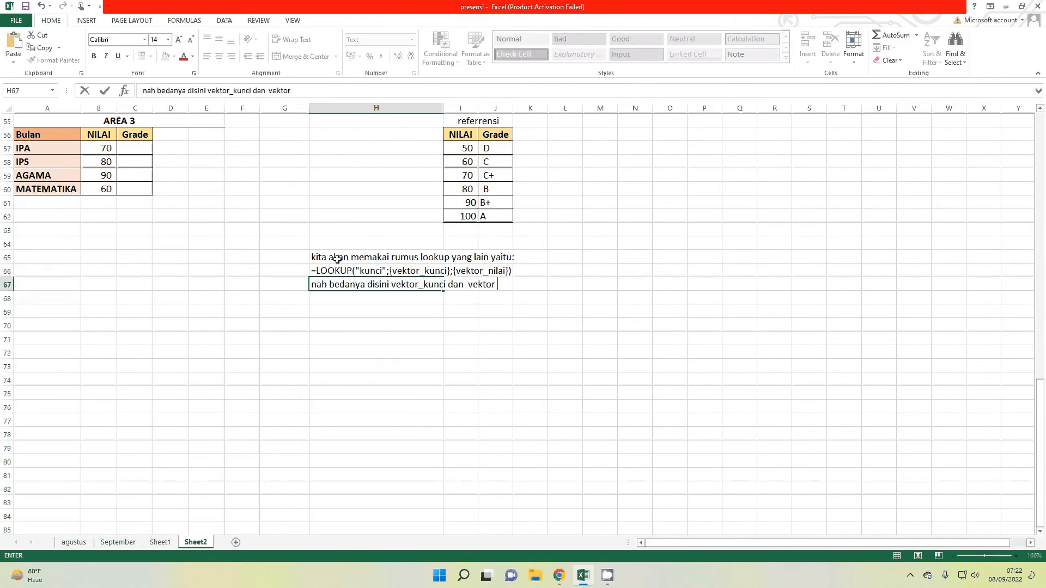
{"action": "type", "text": "nilai kita buat manual seperti ini:"}
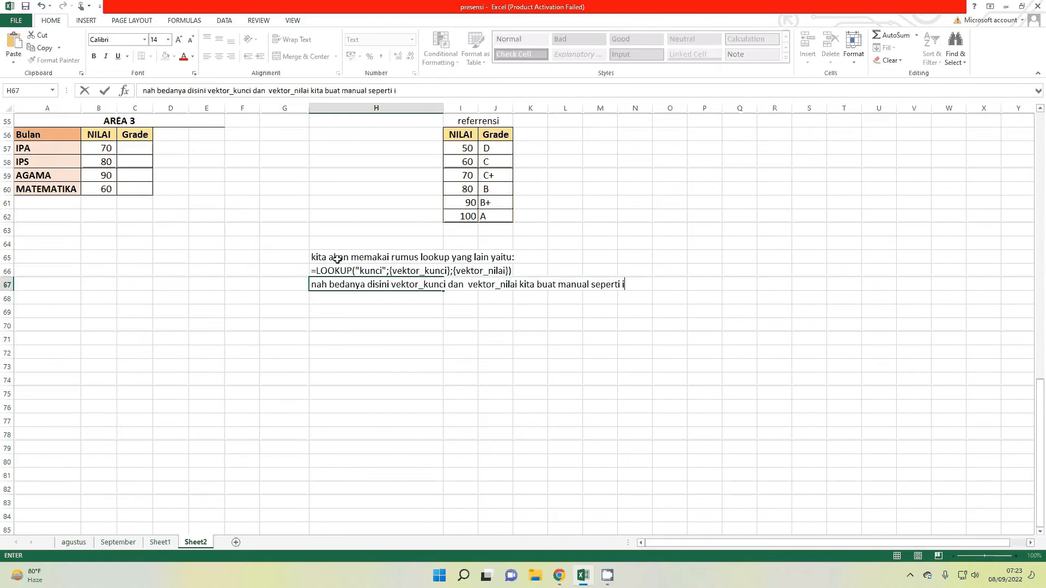
{"action": "key", "text": "Return"}
{"action": "type", "text": "="}
{"action": "key", "text": "BackSpace"}
{"action": "type", "text": "cara"}
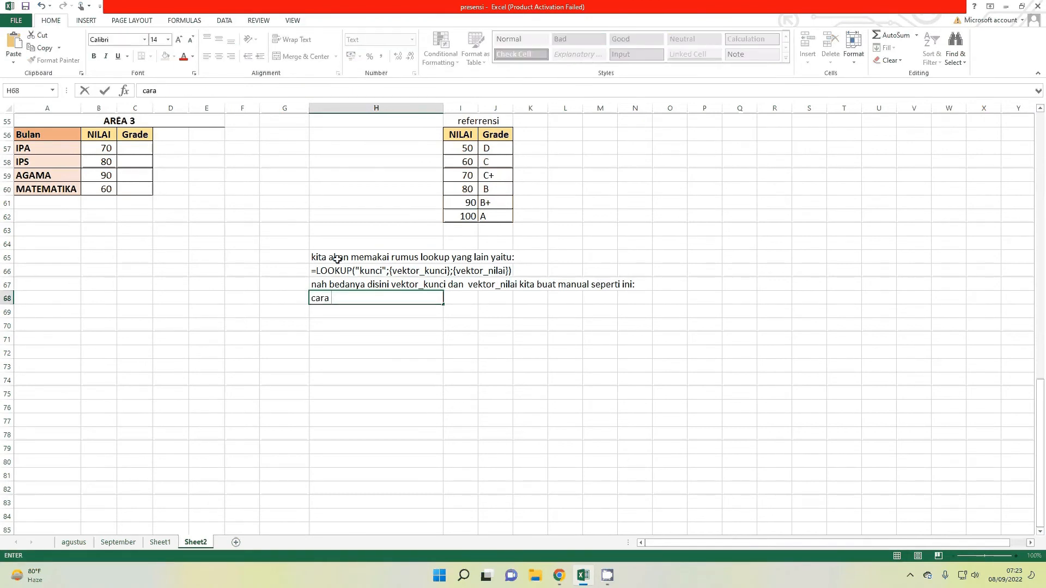
{"action": "key", "text": "BackSpace"}
{"action": "key", "text": "BackSpace"}
{"action": "key", "text": "BackSpace"}
{"action": "key", "text": "BackSpace"}
Step: Enter the example text =LOOKUP(70;{60;70;80;90};{"C";"C+";"B";"B+"}) in H68 and the note "mari kita implementasikan" in H69
{"action": "type", "text": "=LOOKUP("}
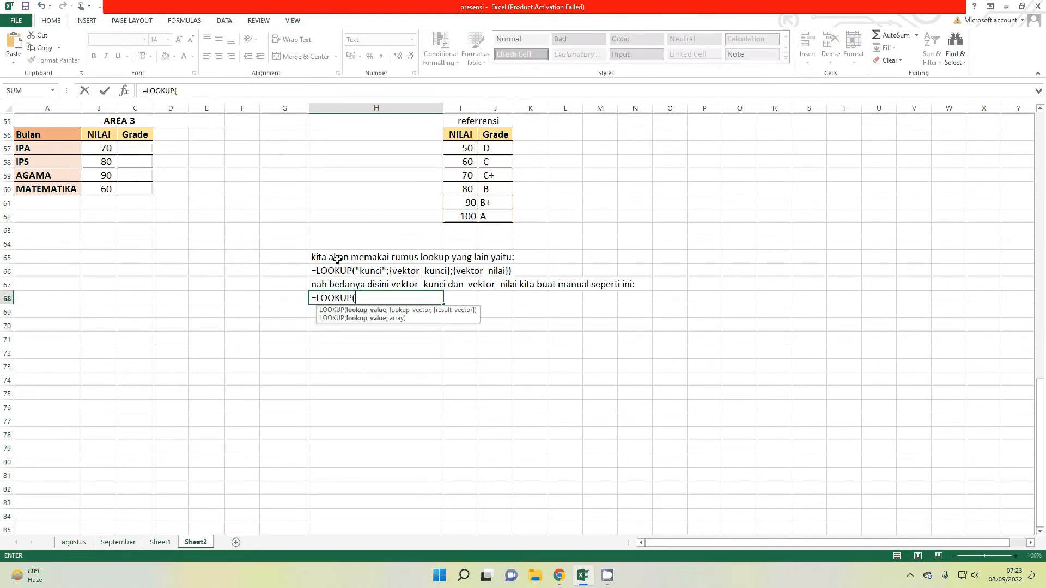
{"action": "type", "text": "70;"}
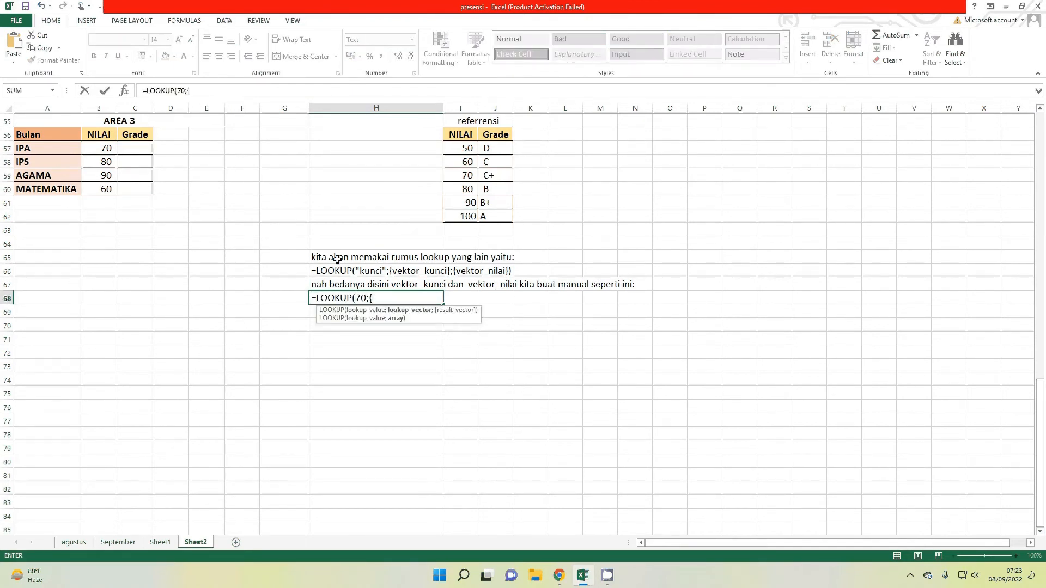
{"action": "type", "text": "{60;70;80"}
{"action": "key", "text": "BackSpace"}
{"action": "key", "text": "BackSpace"}
{"action": "key", "text": "BackSpace"}
{"action": "key", "text": "BackSpace"}
{"action": "key", "text": "BackSpace"}
{"action": "type", "text": "60;70;80;90};{\"C\";\"C+\";\"B\";\"B+"}
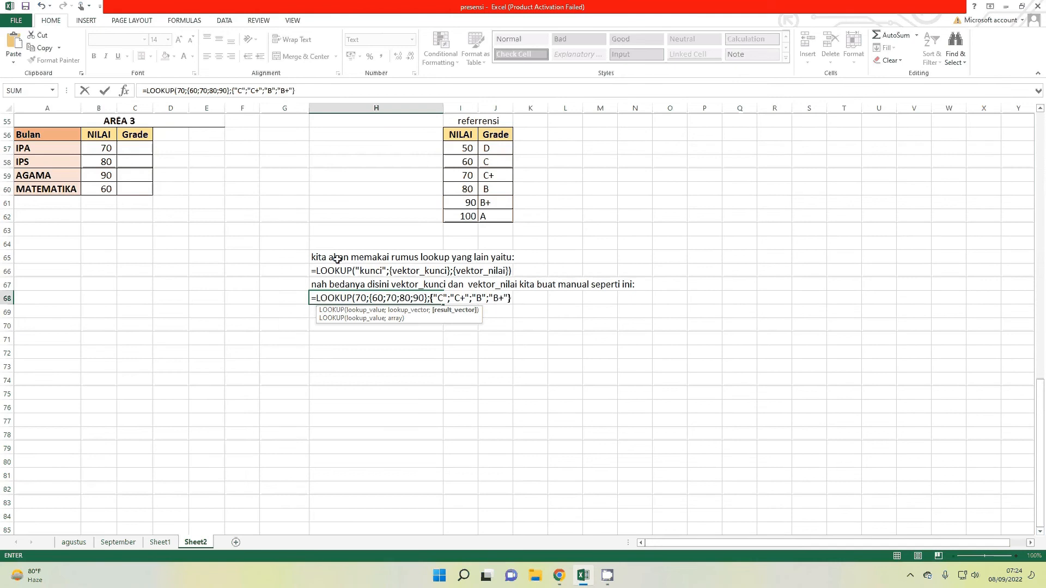
{"action": "type", "text": ")"}
{"action": "key", "text": "Return"}
{"action": "type", "text": "mari kita implementasikan"}
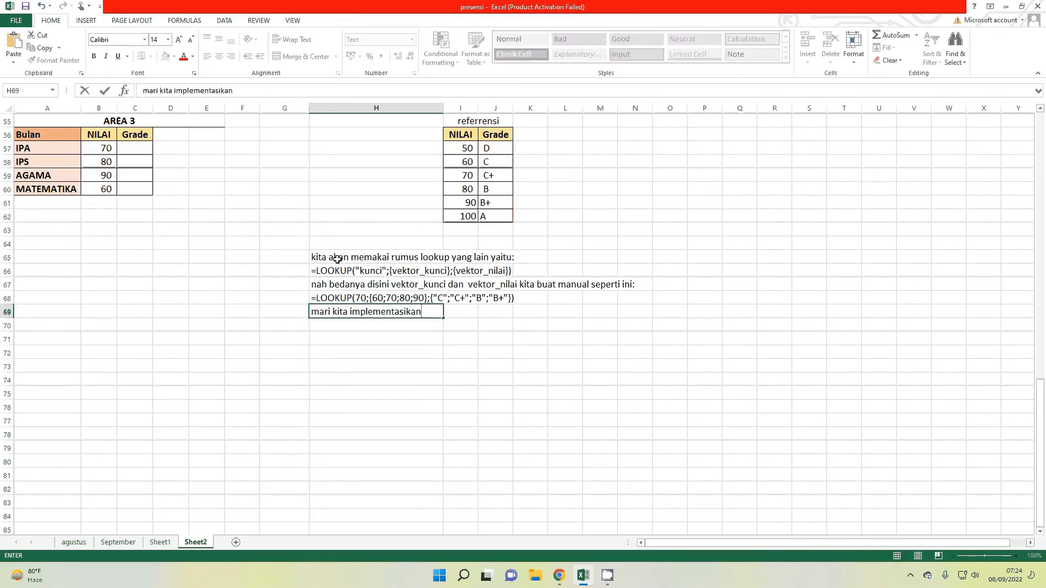
{"action": "key", "text": "Return"}
Step: Enter the IPA grade formula =LOOKUP(B57;{60;70;80;90};{"C";"C+";"B";"B+"}) in cell C57
{"action": "left_click", "coordinate": [133, 148]}
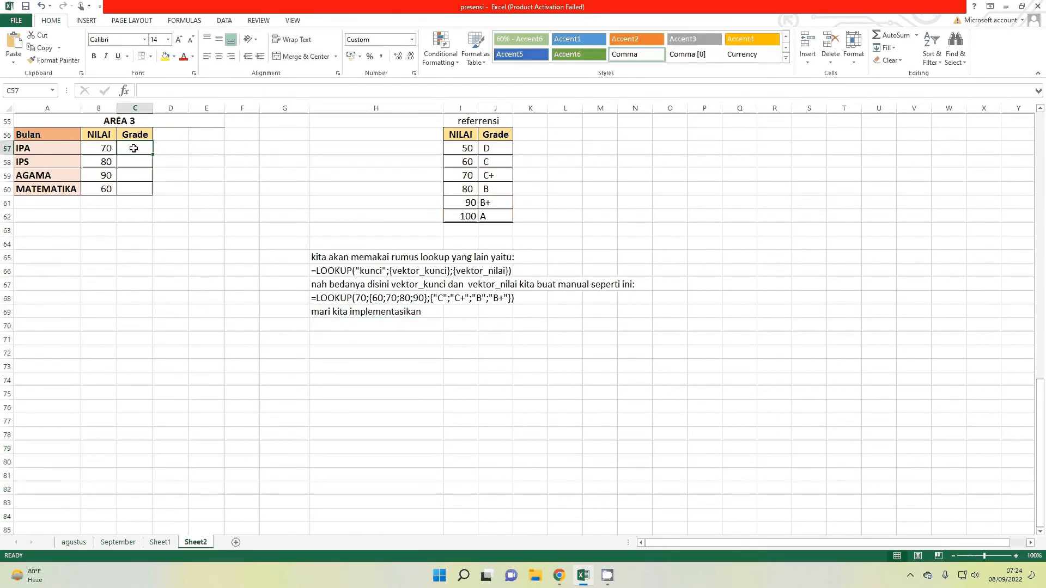
{"action": "type", "text": "=loo"}
{"action": "key", "text": "Tab"}
{"action": "key", "text": "Left"}
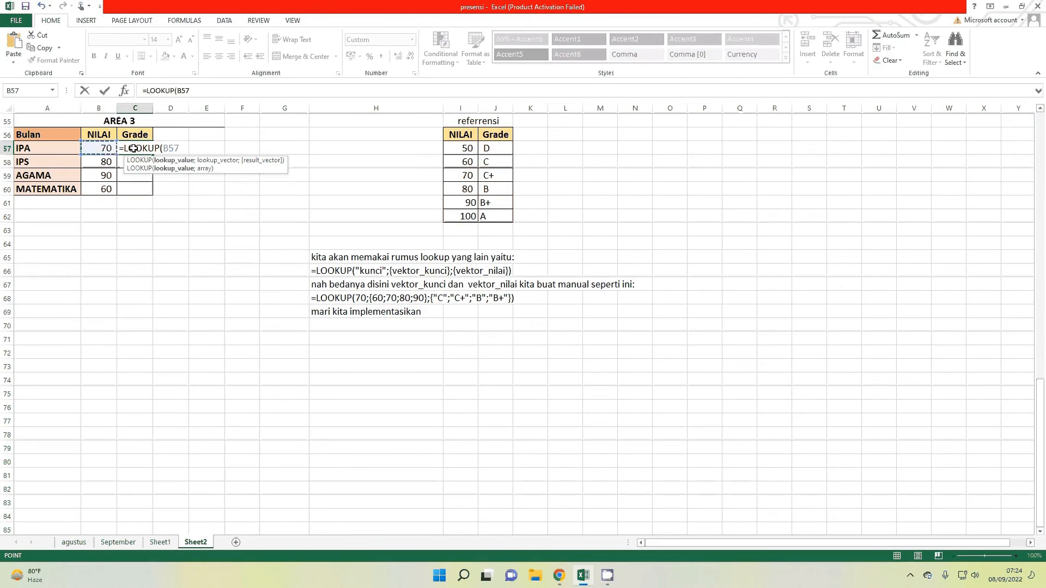
{"action": "type", "text": ";"}
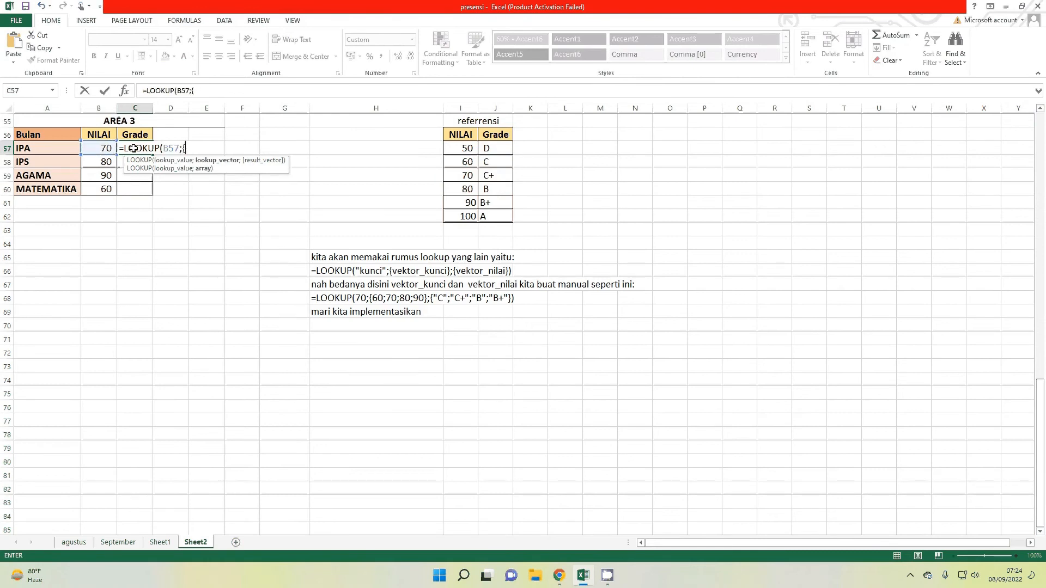
{"action": "type", "text": "{60;70;80;90};{\"C"}
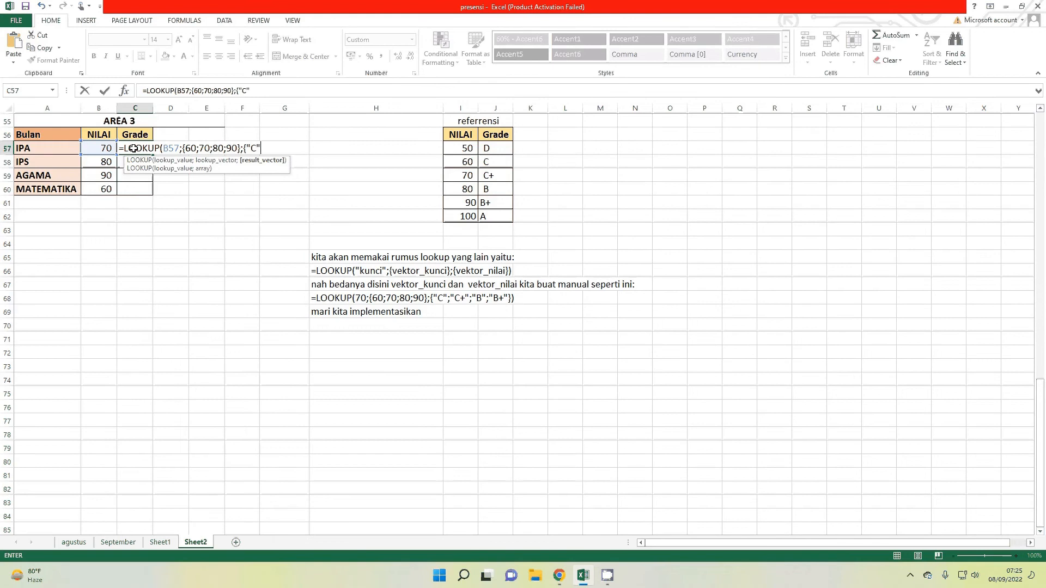
{"action": "type", "text": "\";\"C+"}
{"action": "key", "text": "Return"}
{"action": "key", "text": "Return"}
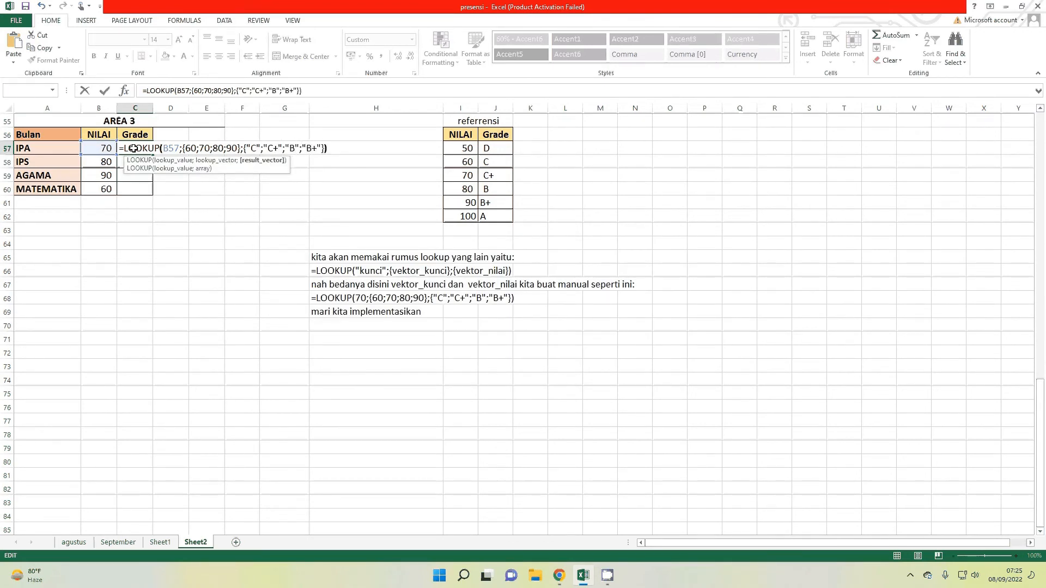
{"action": "key", "text": "Return"}
Step: Enter the note "setelah kita masukan rumus, maka nilai 70 menghasilkan grade C+ sesuai dengan yang kita harapkan" in cell H70
{"action": "left_click", "coordinate": [331, 322]}
{"action": "type", "text": "setela"}
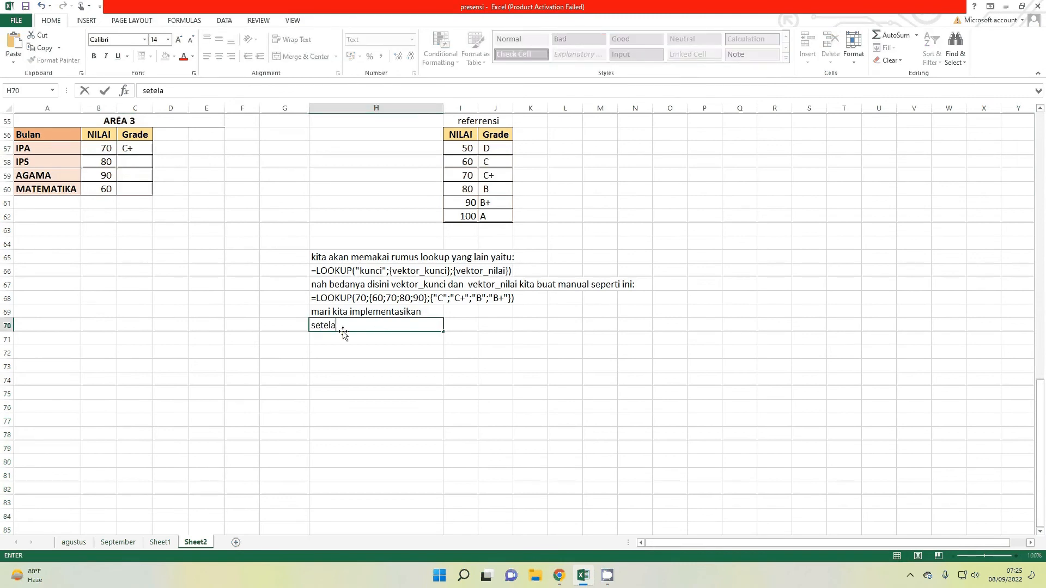
{"action": "type", "text": "h kita masukan rumus, mak"}
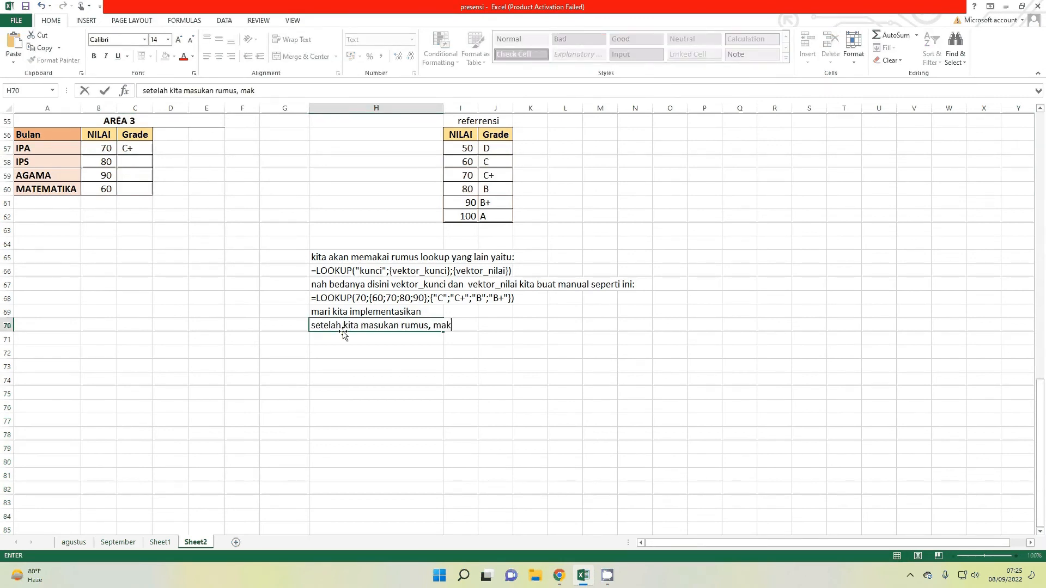
{"action": "type", "text": "a nilai 70 menghasilkan "}
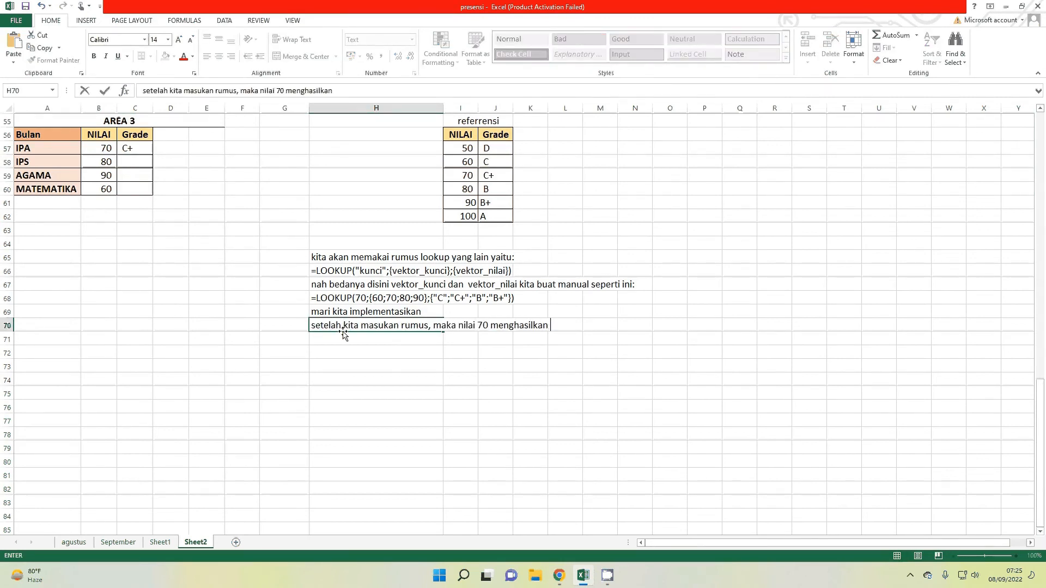
{"action": "type", "text": "grade C+ sesuai dengan yang kita harapkan"}
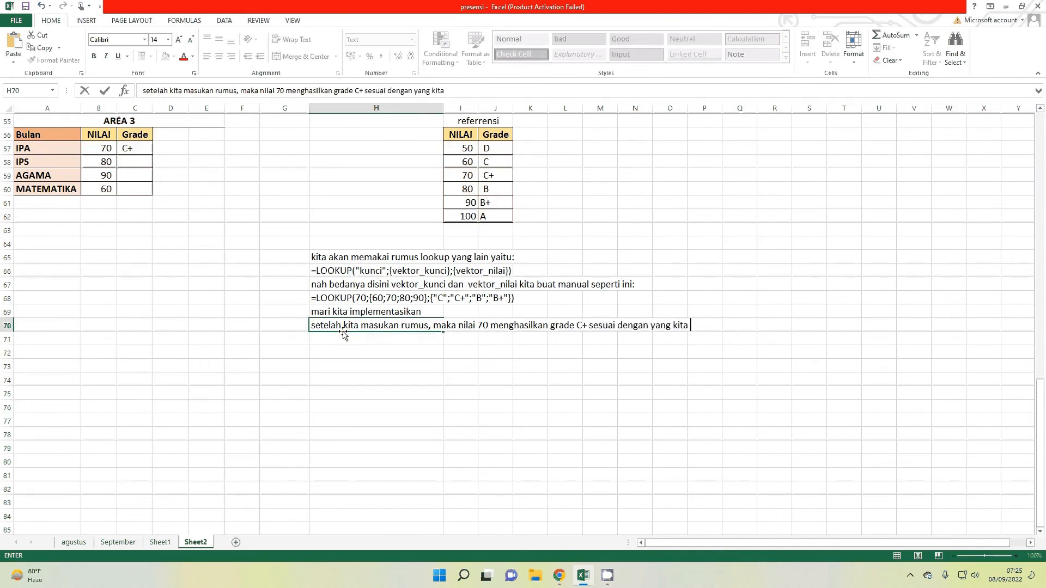
{"action": "key", "text": "Return"}
Step: Fill the grade formula from C57 down to C60 and select cell H72
{"action": "left_click", "coordinate": [143, 149]}
{"action": "left_click_drag", "start_coordinate": [153, 155], "coordinate": [154, 194]}
{"action": "left_click", "coordinate": [422, 377]}
{"action": "left_click", "coordinate": [354, 351]}
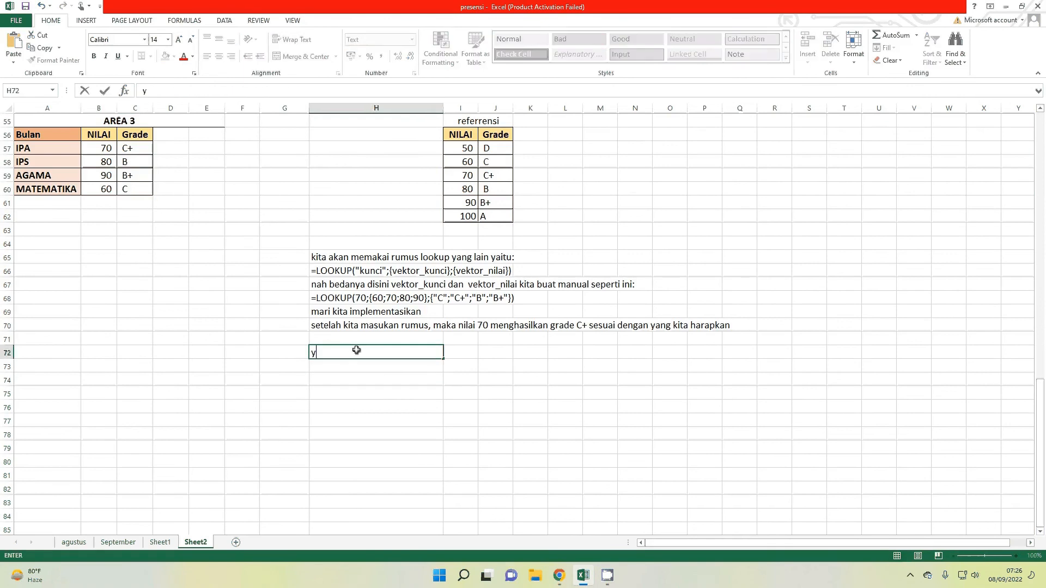
Step: Enter the note "yang berikutnya kita akan menggunakan tabel referensi" in cell H72
{"action": "type", "text": "yang berikutnya kita akan n"}
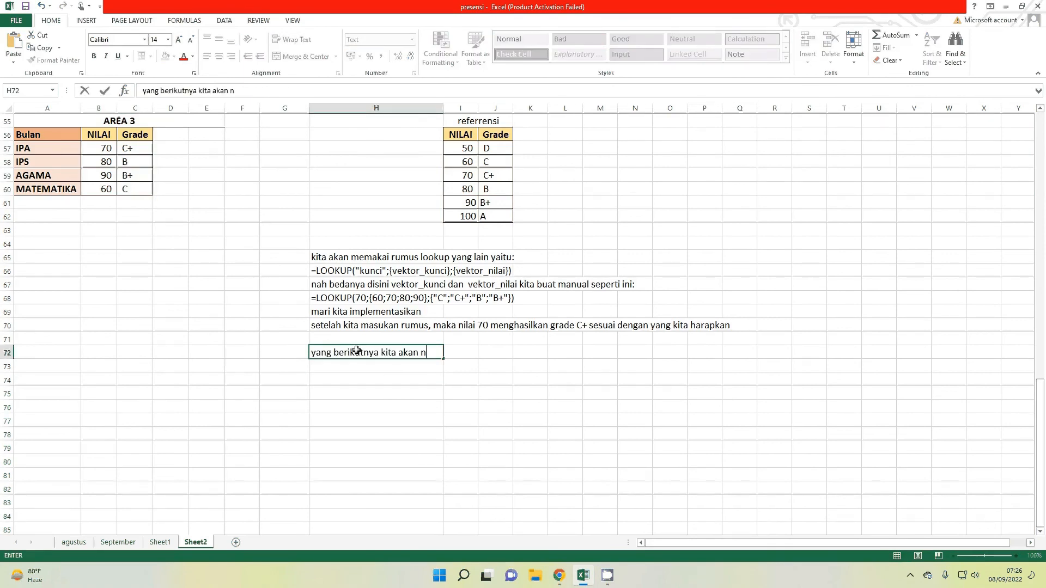
{"action": "key", "text": "BackSpace"}
{"action": "type", "text": "menggunakan tabel re"}
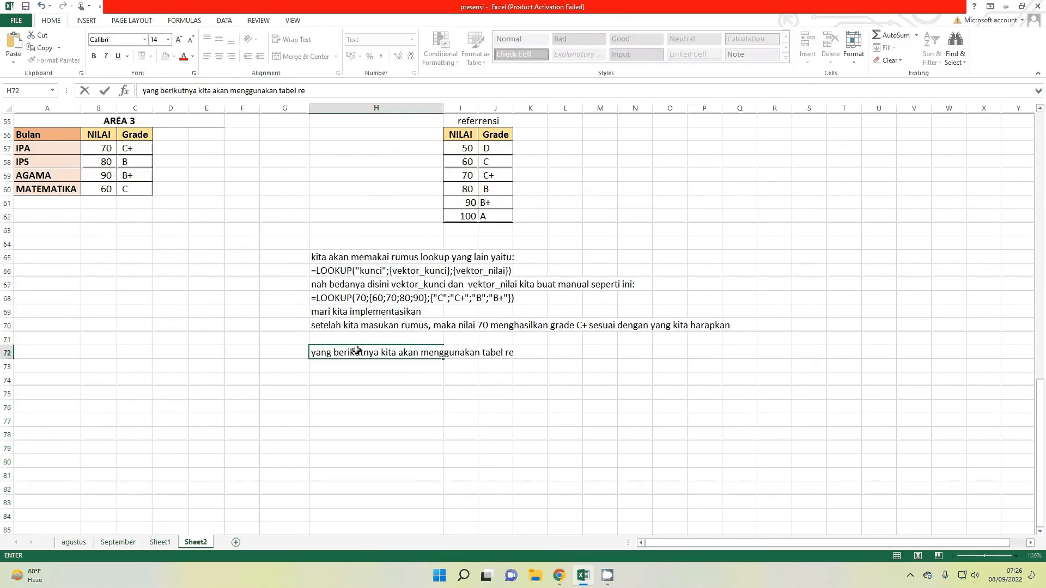
{"action": "type", "text": "ferensi"}
{"action": "key", "text": "Return"}
Step: Enter the notes "kita sudah punya tabel referensi yaitu" in H73, pointing out the reference table, and "ok langsung saja" in H74
{"action": "type", "text": "kita sudah "}
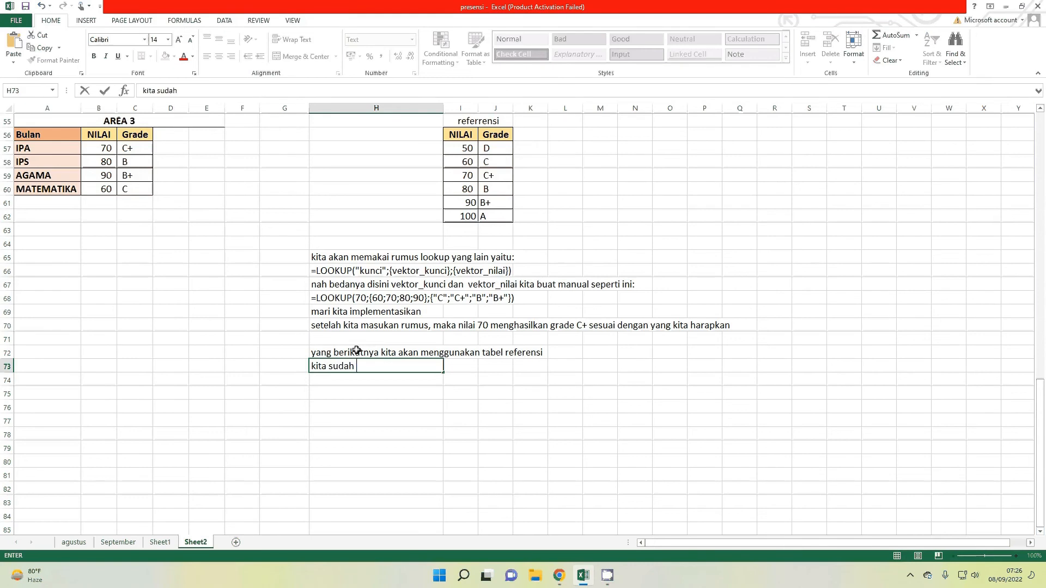
{"action": "type", "text": "punya tabel referensi yaitu"}
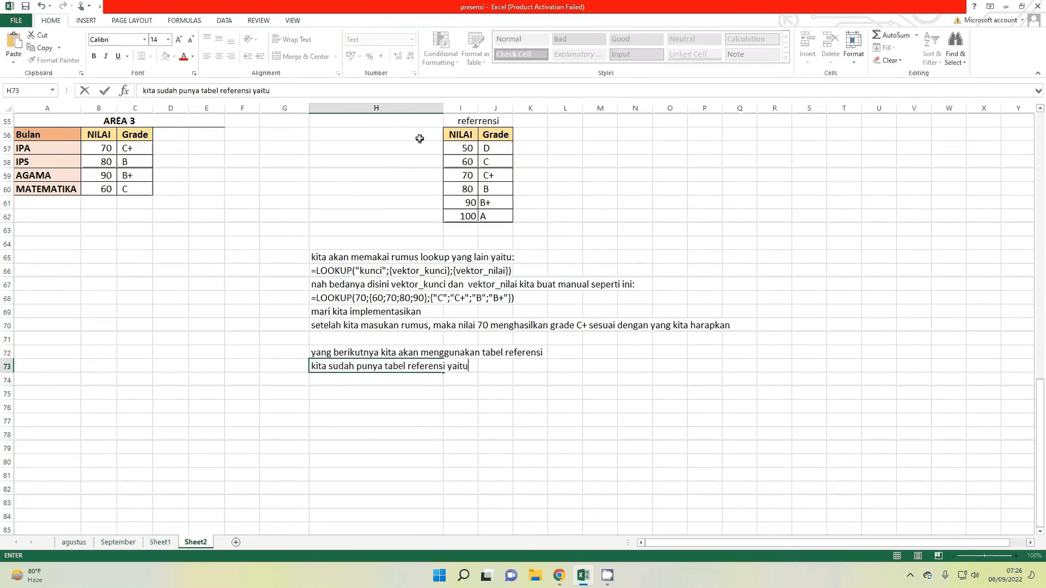
{"action": "left_click_drag", "start_coordinate": [495, 216], "coordinate": [460, 136]}
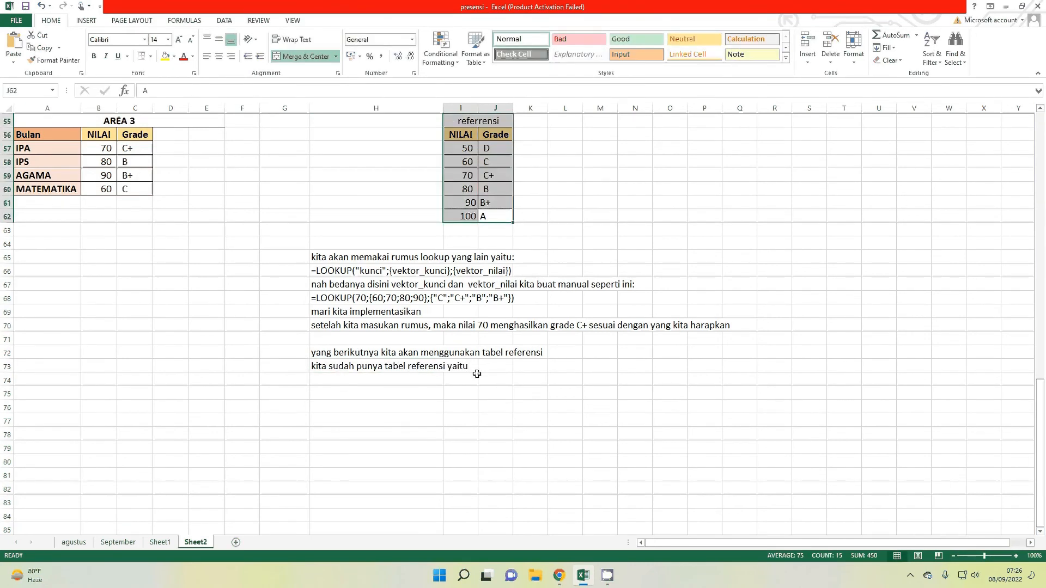
{"action": "left_click", "coordinate": [403, 378]}
{"action": "type", "text": "ok langsung saja"}
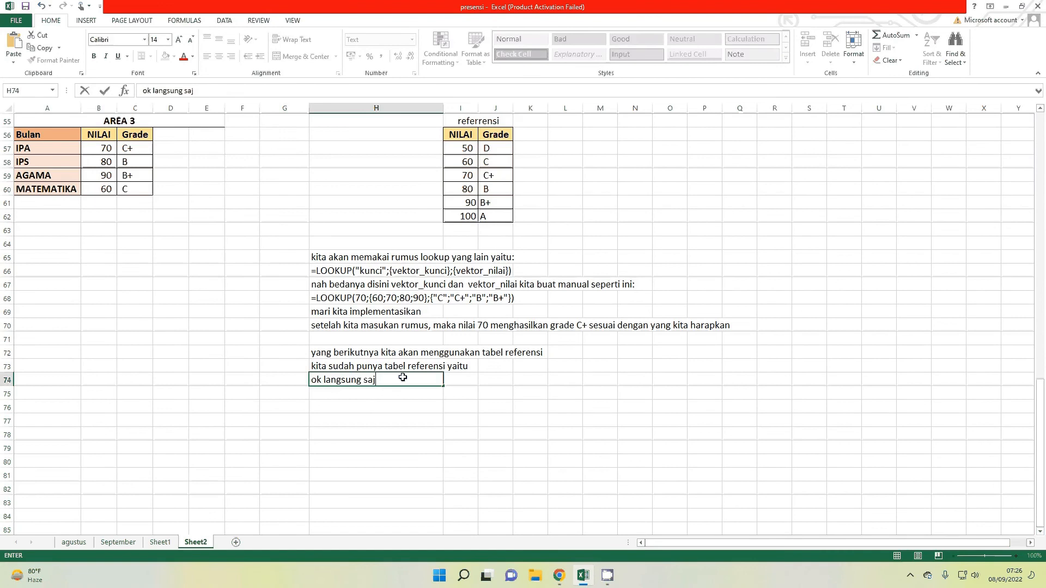
{"action": "key", "text": "Return"}
Step: Copy the AREA 3 table A56:C60 to A63 and clear the grades in C64:C67 of the copy
{"action": "left_click", "coordinate": [170, 216]}
{"action": "key", "text": "ctrl+c"}
{"action": "left_click", "coordinate": [32, 233]}
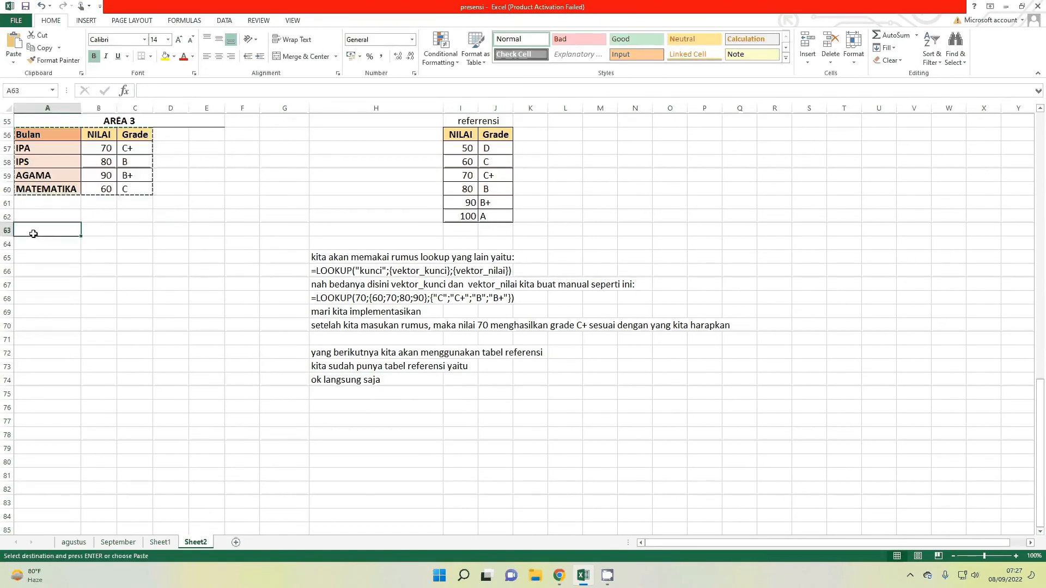
{"action": "key", "text": "ctrl+v"}
{"action": "left_click_drag", "start_coordinate": [99, 299], "coordinate": [99, 312]}
{"action": "left_click_drag", "start_coordinate": [143, 245], "coordinate": [144, 281]}
{"action": "key", "text": "Delete"}
Step: Enter the note "rumusnya adalah:" in H75 and the syntax text =LOOKUP("kunci";"tabel_referensi") in H76
{"action": "left_click", "coordinate": [341, 396]}
{"action": "type", "text": "rumusnya adalah:"}
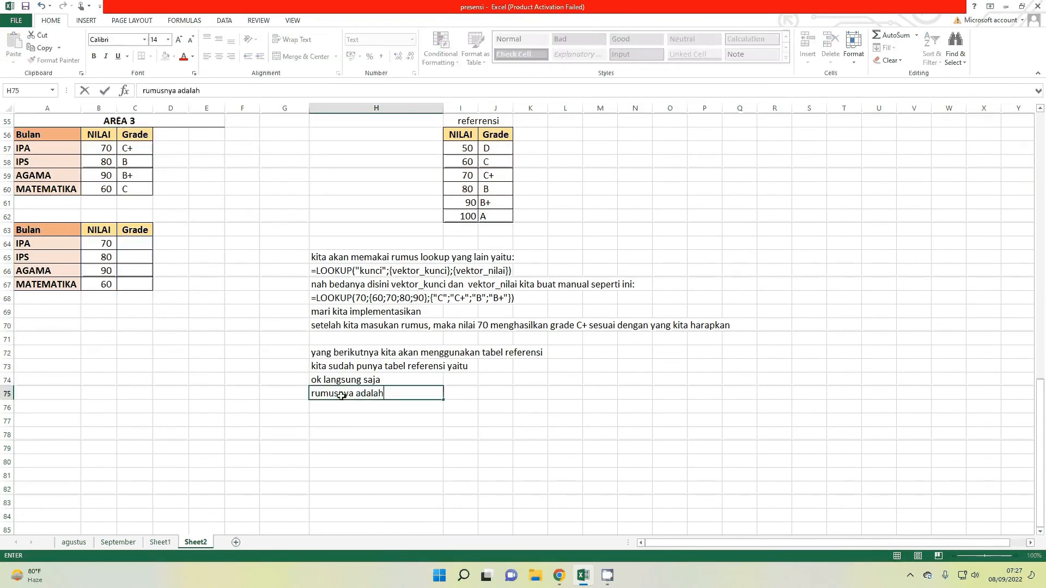
{"action": "key", "text": "Return"}
{"action": "type", "text": "=loo"}
{"action": "key", "text": "Tab"}
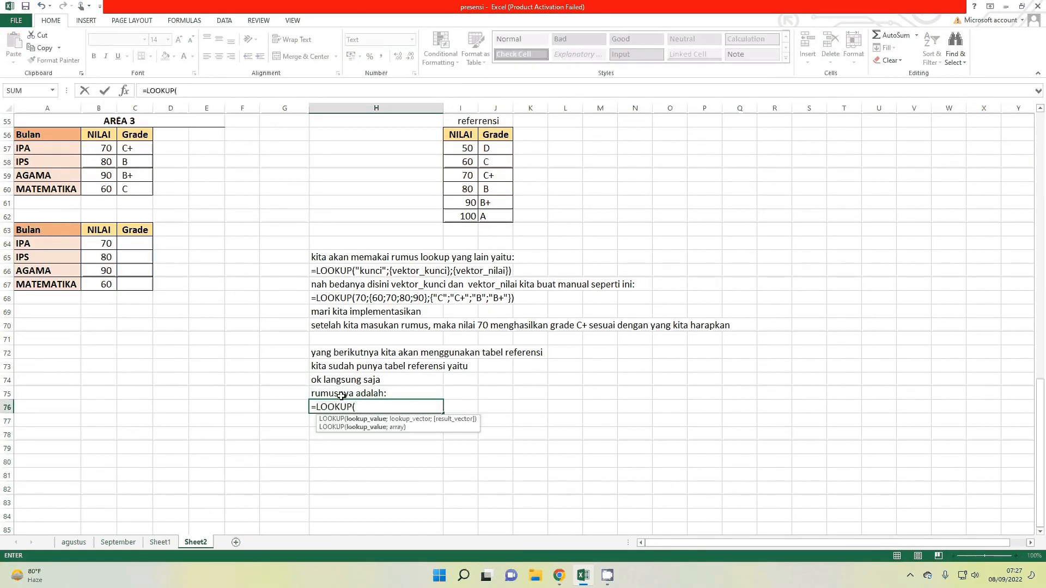
{"action": "type", "text": "\"kunci\";\"tabe"}
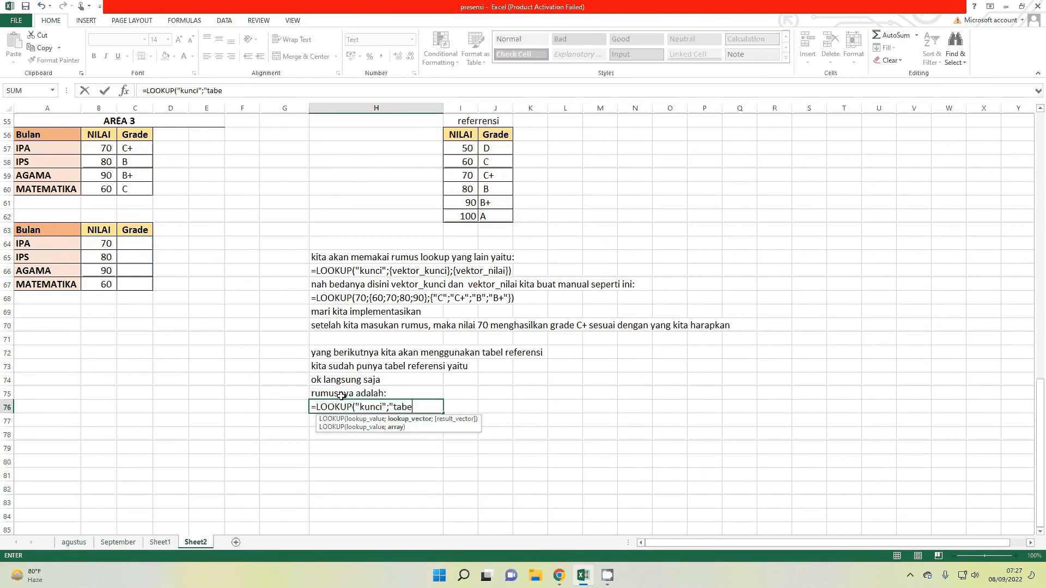
{"action": "type", "text": "l_referensi"}
{"action": "key", "text": "Return"}
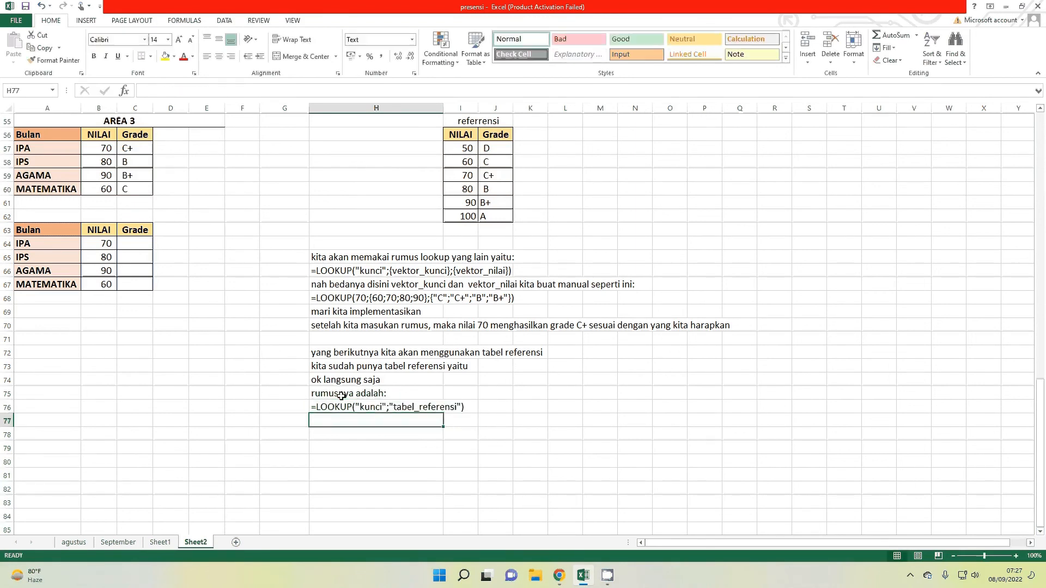
Step: Enter the IPA grade formula =LOOKUP(B64;I57:J62) in cell C64, using the reference table as the array
{"action": "left_click", "coordinate": [137, 243]}
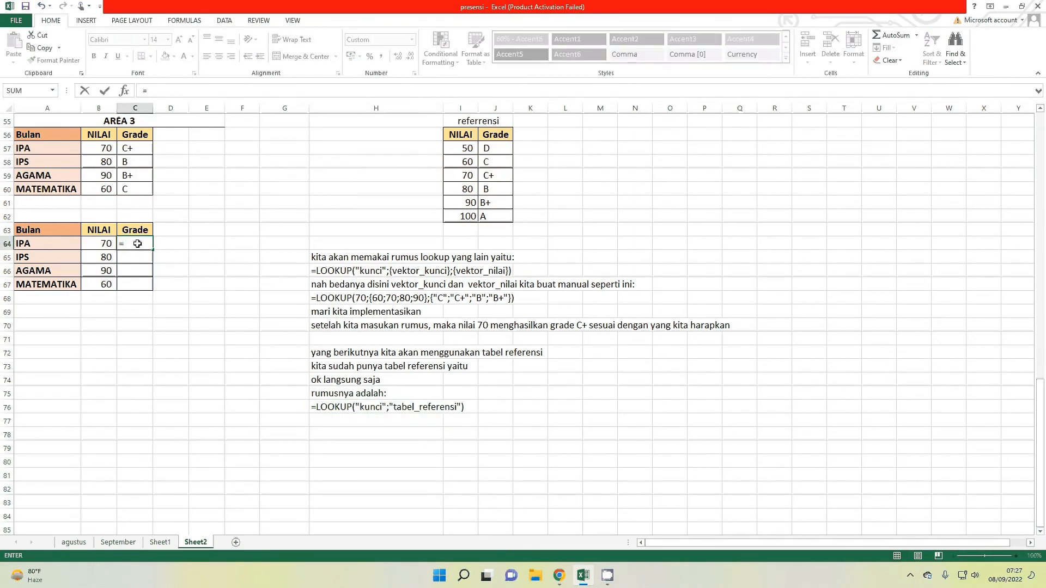
{"action": "type", "text": "=LOOKUP(B64;"}
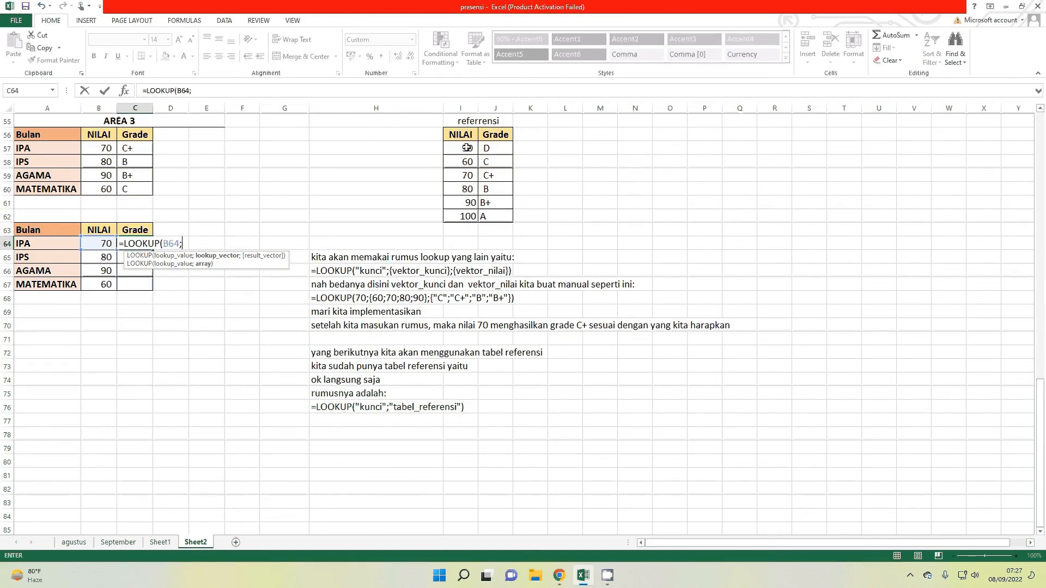
{"action": "left_click_drag", "start_coordinate": [467, 147], "coordinate": [496, 216]}
{"action": "key", "text": "Tab"}
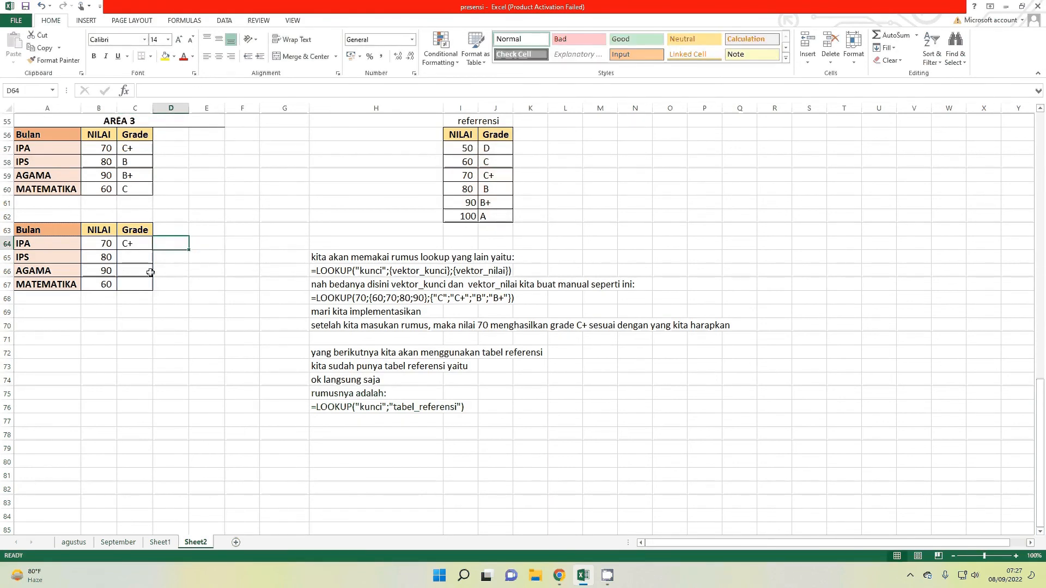
Step: Fill the grade formula from C64 down to C67
{"action": "left_click", "coordinate": [137, 243]}
{"action": "left_click", "coordinate": [201, 294]}
{"action": "left_click", "coordinate": [139, 244]}
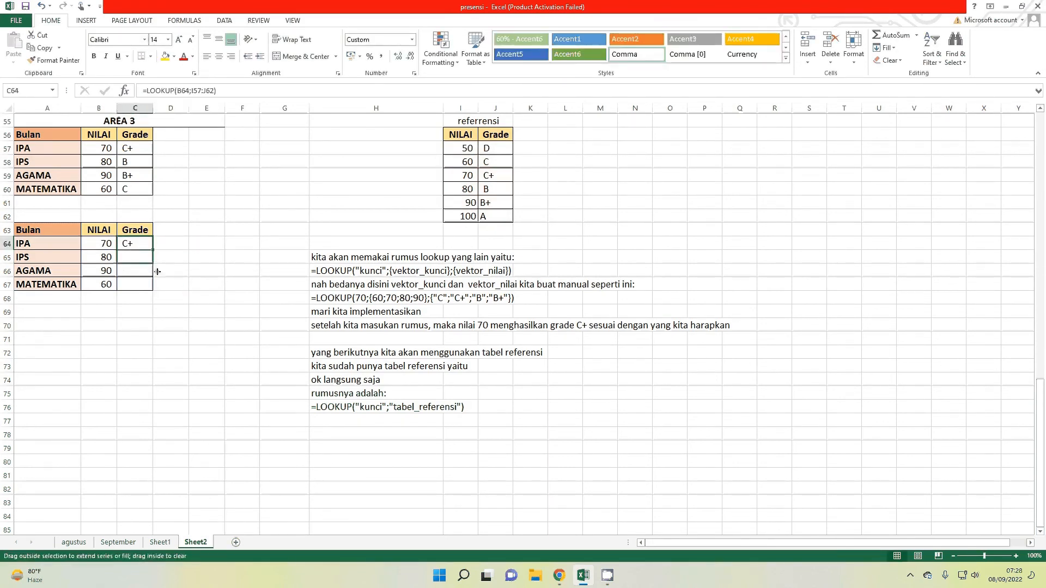
{"action": "left_click_drag", "start_coordinate": [157, 271], "coordinate": [157, 284]}
Step: Enter the note "ok hasilnya ada yang tidak sesuai ya karena?" in cell H77
{"action": "left_click", "coordinate": [351, 420]}
{"action": "type", "text": "ok "}
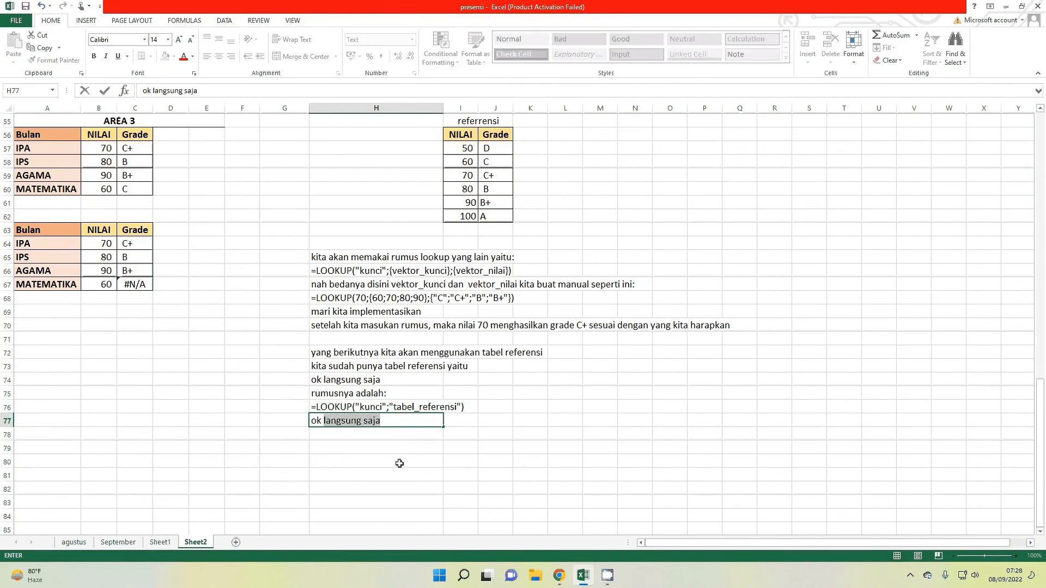
{"action": "type", "text": "hasilnya ada yang tidak sesuai ya "}
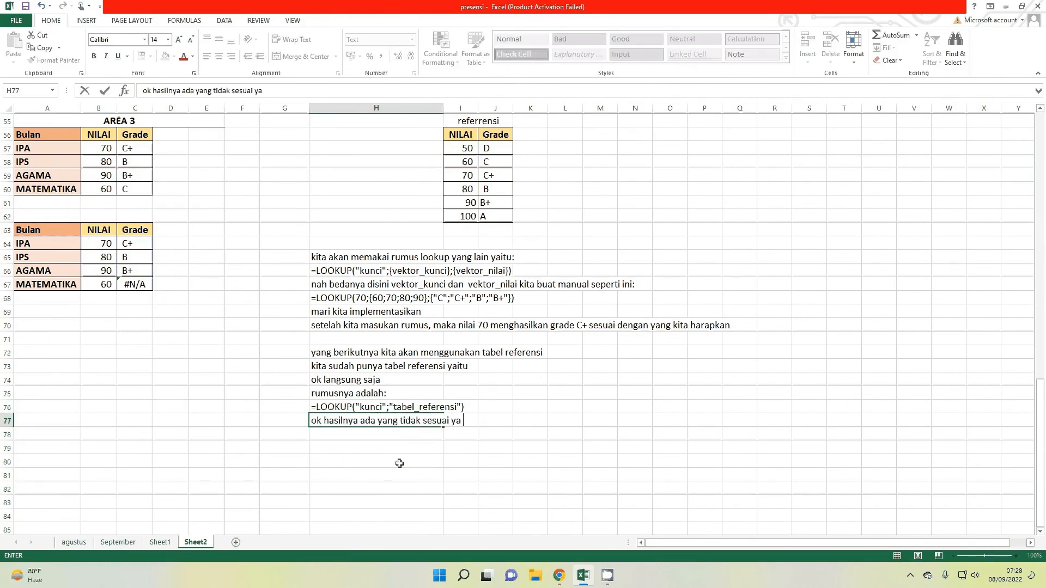
{"action": "type", "text": "karena"}
{"action": "key", "text": "BackSpace"}
{"action": "key", "text": "BackSpace"}
{"action": "key", "text": "BackSpace"}
{"action": "type", "text": "rena?"}
{"action": "key", "text": "Return"}
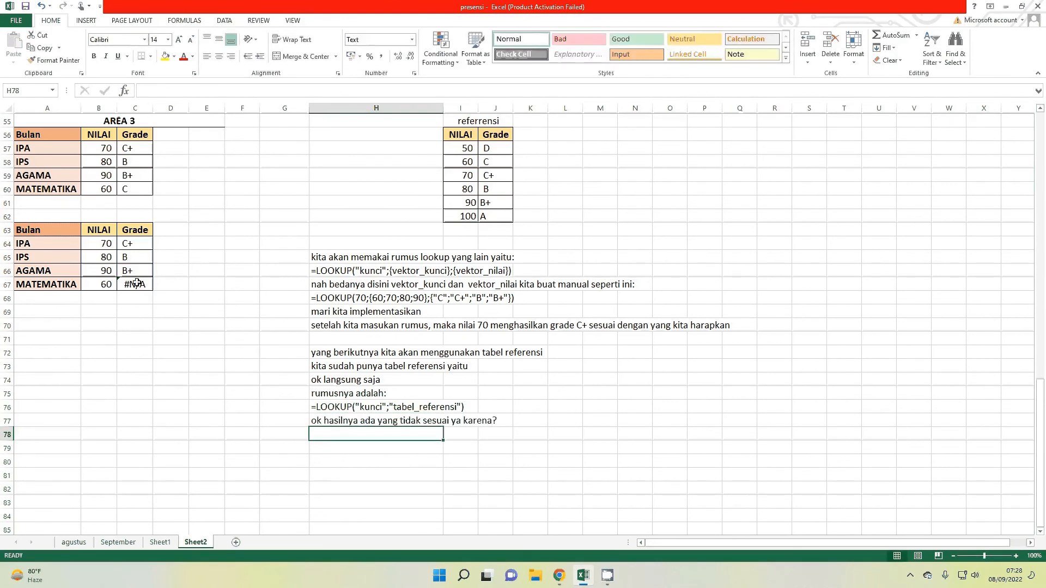
Step: Inspect the range referenced by C67's formula and enter "ternyata nilai barisnya bergeser sesuai dengan baris kunci" in H78
{"action": "double_click", "coordinate": [136, 284]}
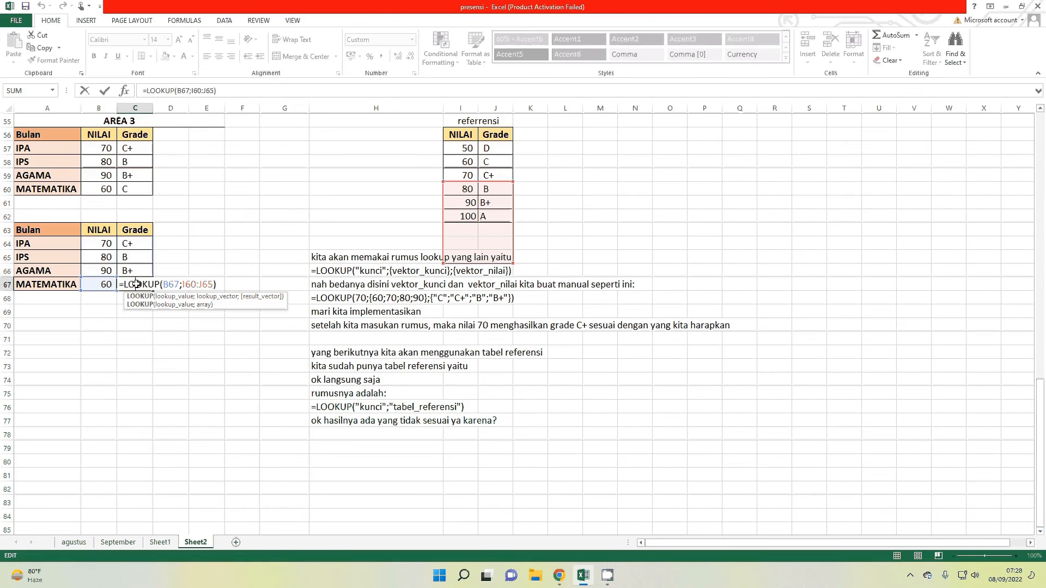
{"action": "key", "text": "Escape"}
{"action": "left_click", "coordinate": [369, 436]}
{"action": "type", "text": "ternyata nilai"}
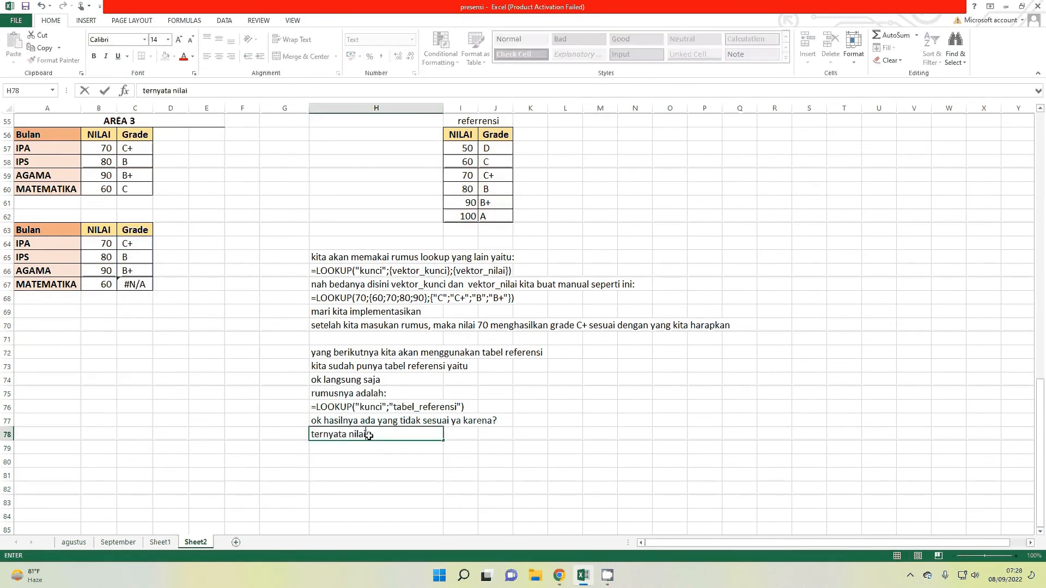
{"action": "type", "text": " barisnya bergeser sesuai"}
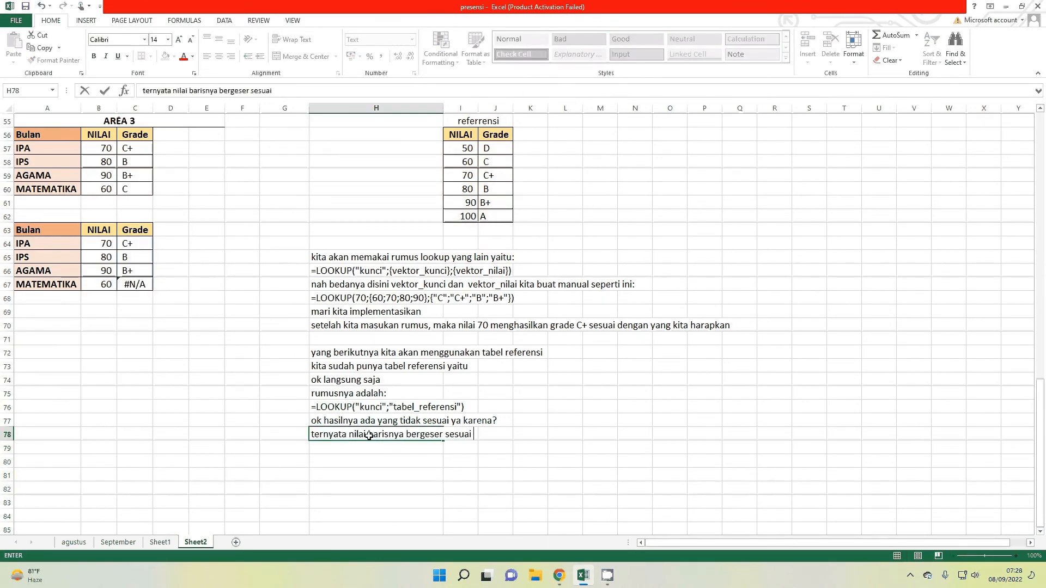
{"action": "type", "text": " dengan baris "}
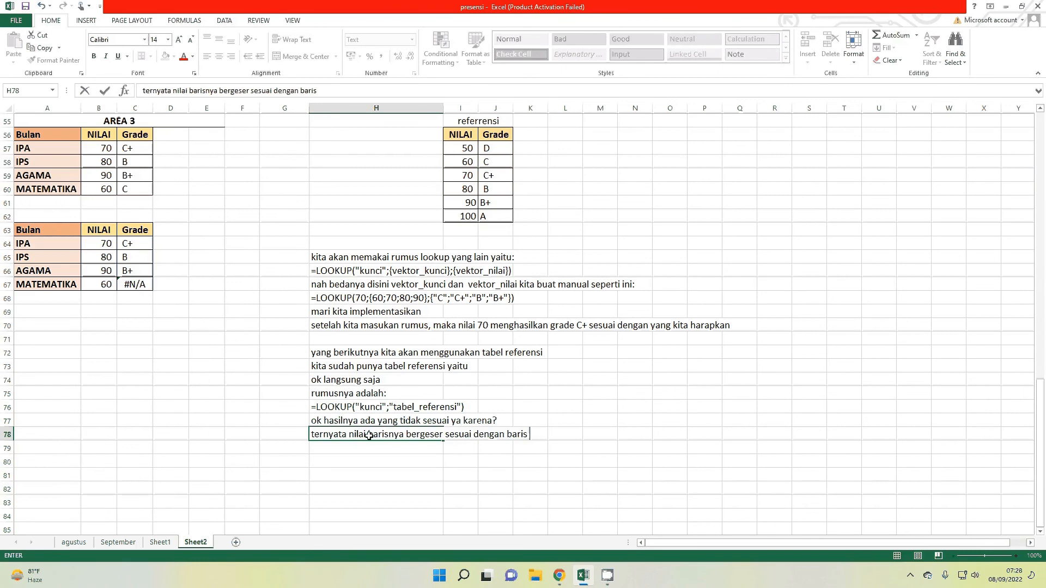
{"action": "type", "text": "kunci"}
{"action": "key", "text": "Return"}
Step: Enter the note "baik mari kita sesuaikan" in cell H79
{"action": "type", "text": "baik mari "}
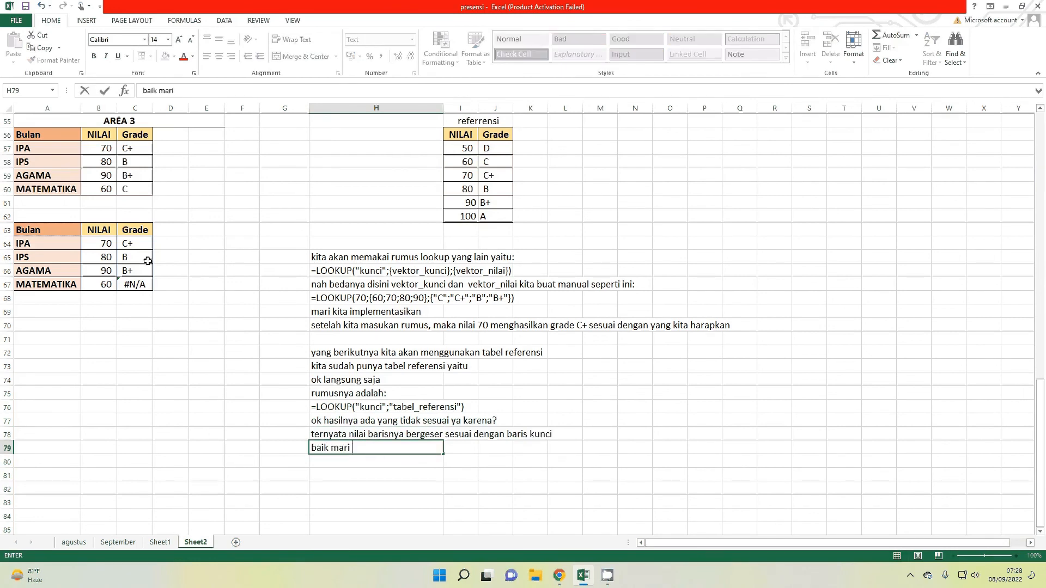
{"action": "type", "text": "kita sesuaikan"}
{"action": "key", "text": "Return"}
Step: Check the formula in C64 and correct the reference range to I57:J62 in the grade formulas of C65, C66 and C67
{"action": "double_click", "coordinate": [135, 243]}
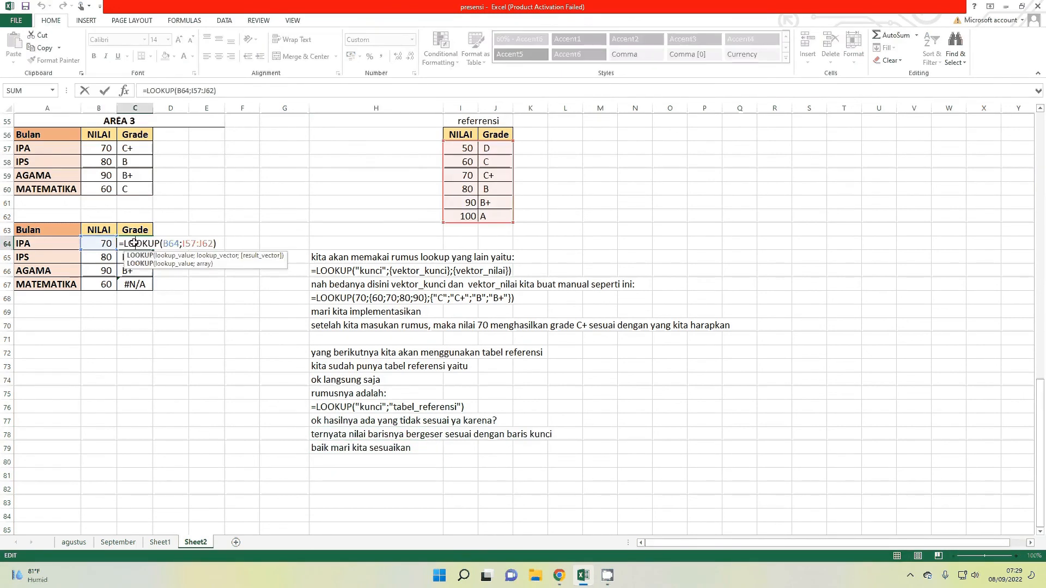
{"action": "double_click", "coordinate": [134, 259]}
{"action": "key", "text": "Return"}
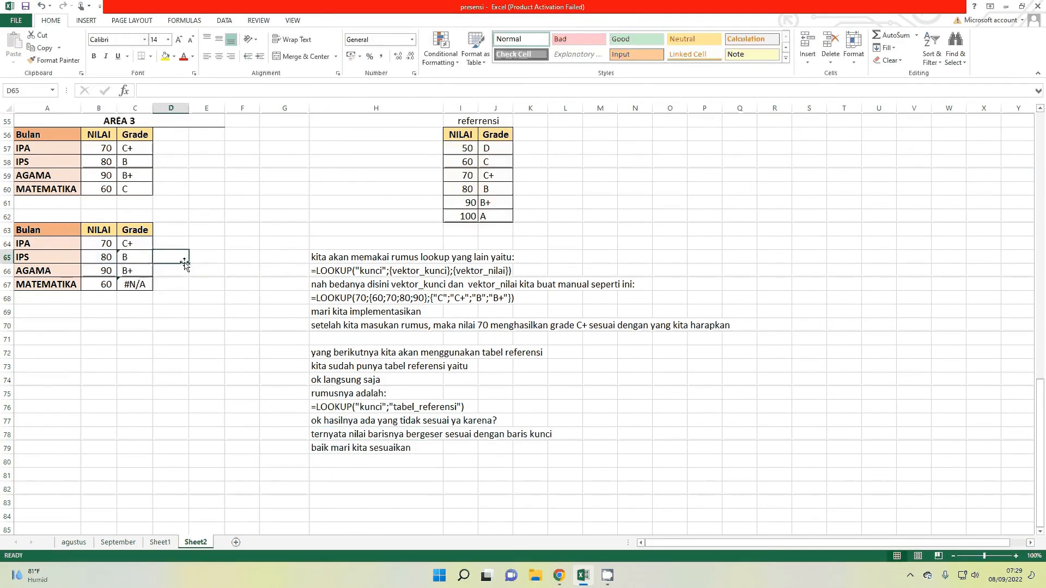
{"action": "double_click", "coordinate": [135, 271]}
{"action": "key", "text": "Return"}
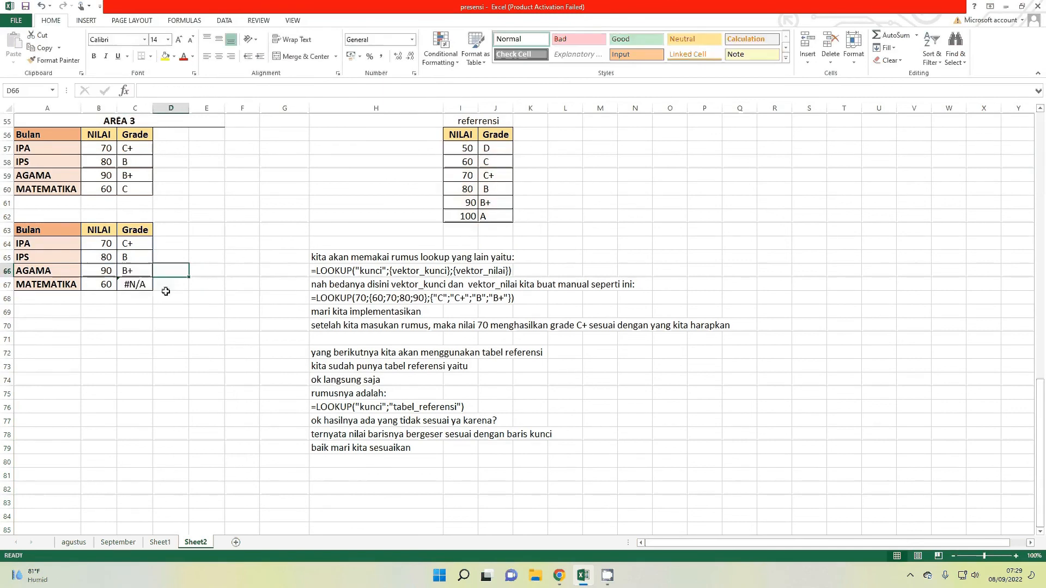
{"action": "double_click", "coordinate": [142, 284]}
{"action": "left_click_drag", "start_coordinate": [181, 284], "coordinate": [214, 284]}
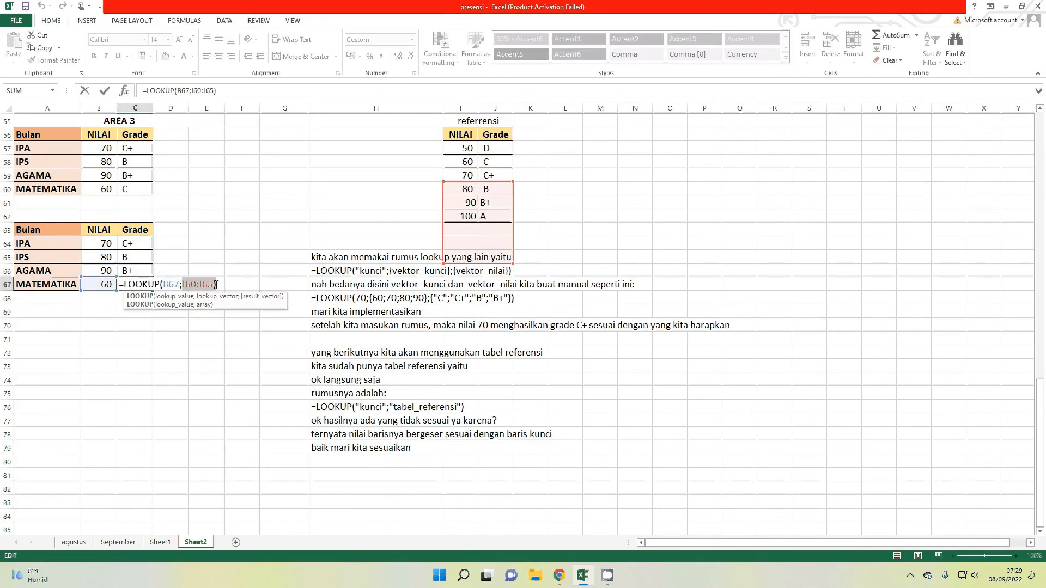
{"action": "left_click_drag", "start_coordinate": [463, 148], "coordinate": [489, 217]}
{"action": "key", "text": "Tab"}
Step: Enter the notes "nah sudah benar" in H80 and "rumus yang kita pakai adalah" in H81
{"action": "left_click", "coordinate": [338, 462]}
{"action": "type", "text": "nah sudah benar"}
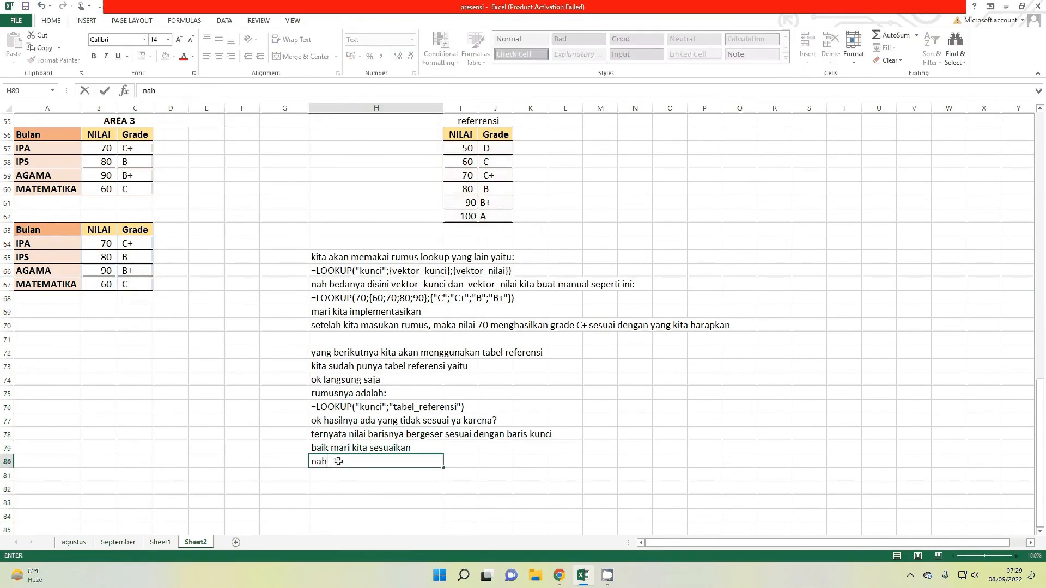
{"action": "key", "text": "Return"}
{"action": "type", "text": "rumus yang ki"}
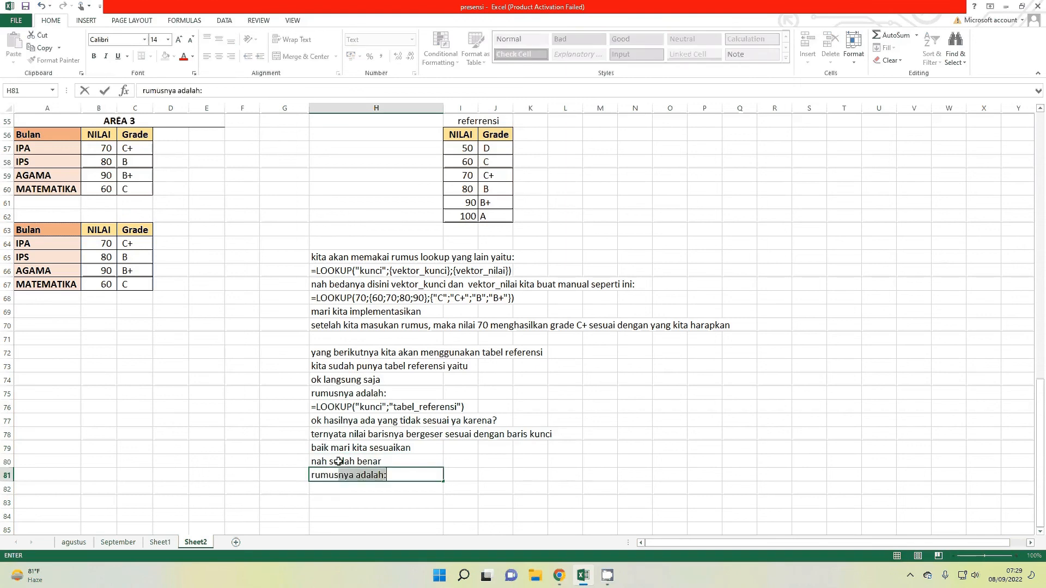
{"action": "type", "text": "ta pakai adalah"}
{"action": "key", "text": "Return"}
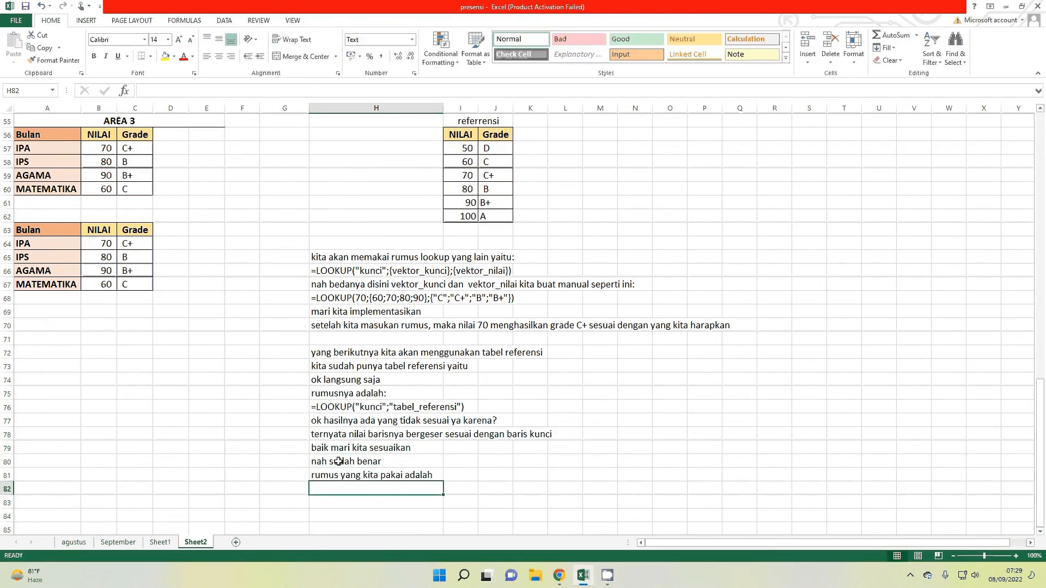
Step: Copy the formula text =LOOKUP(B64;I57:J62) from cell C64 and paste it as text into H82
{"action": "left_click", "coordinate": [131, 245]}
{"action": "left_click_drag", "start_coordinate": [222, 91], "coordinate": [125, 93]}
{"action": "key", "text": "ctrl+c"}
{"action": "key", "text": "Escape"}
{"action": "left_click", "coordinate": [361, 489]}
{"action": "key", "text": "ctrl+v"}
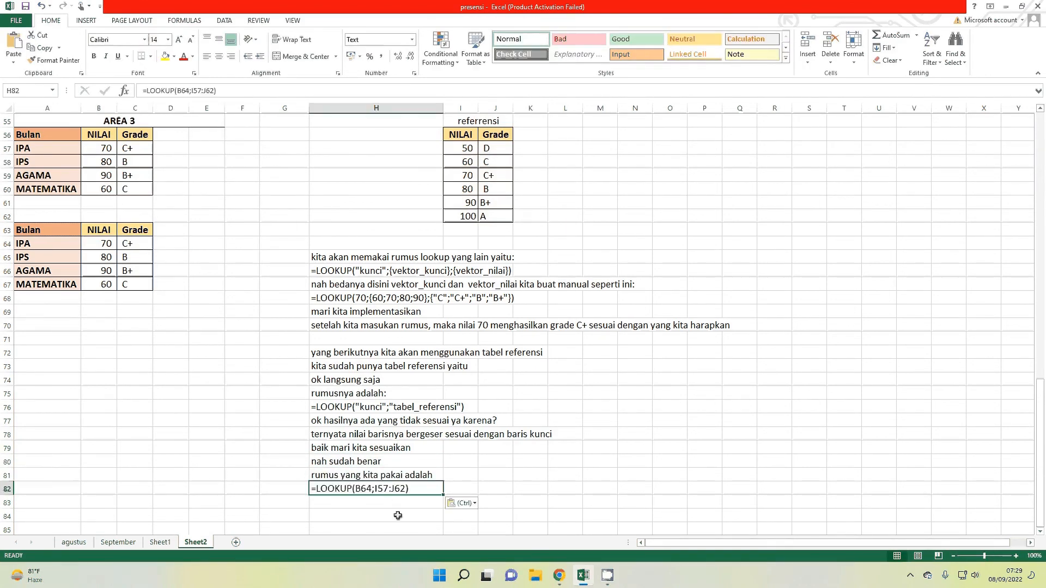
Step: Enter the closing notes "baik kawan, semoga bermanfaat" in H83, "dan terima kasih" in H84 and "sampai jumpa lagi" in H85
{"action": "left_click", "coordinate": [409, 515]}
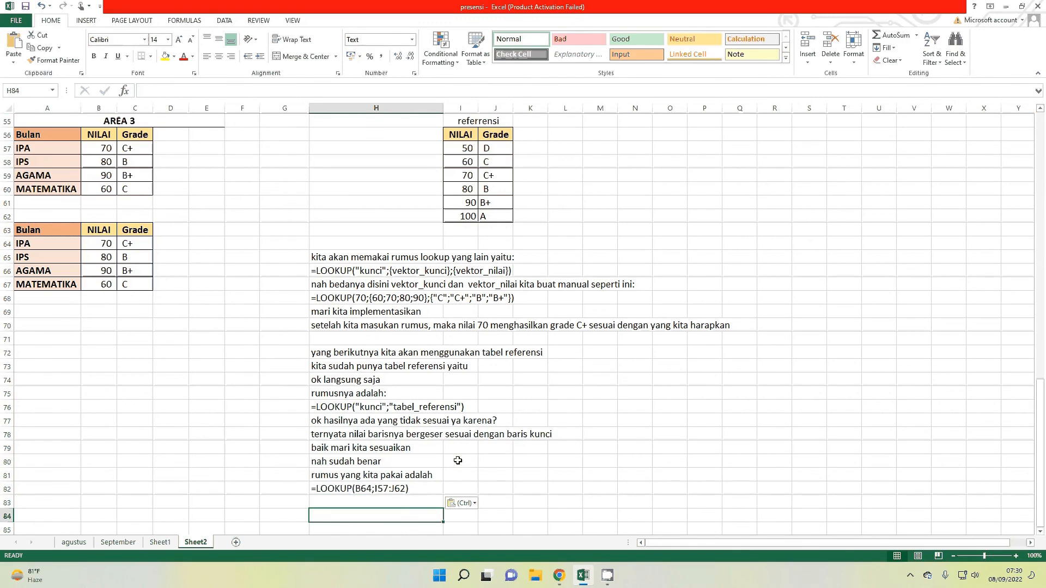
{"action": "left_click", "coordinate": [417, 497]}
{"action": "type", "text": "baik "}
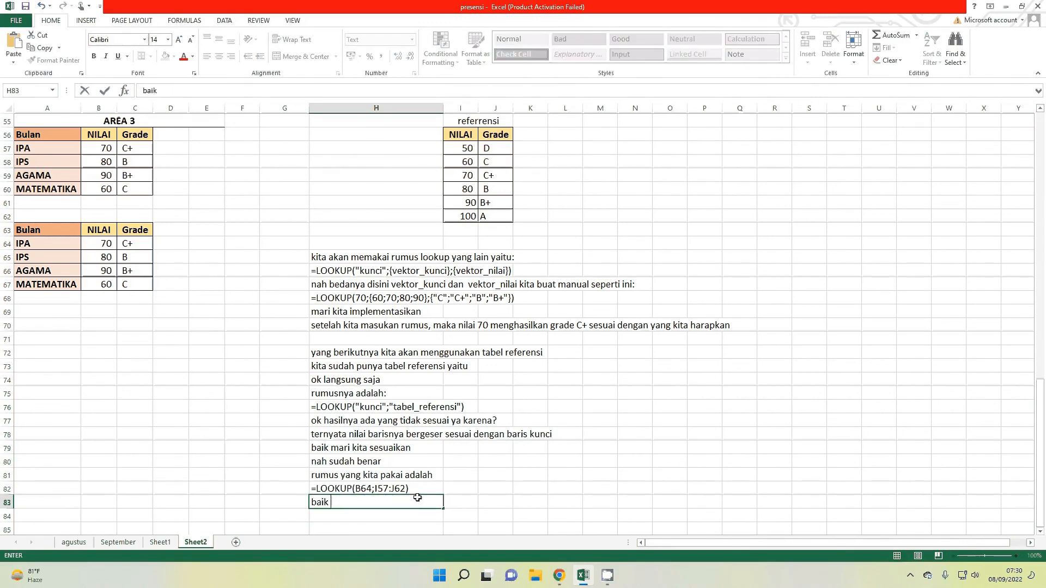
{"action": "type", "text": "tekawan, semoga bermanfaat"}
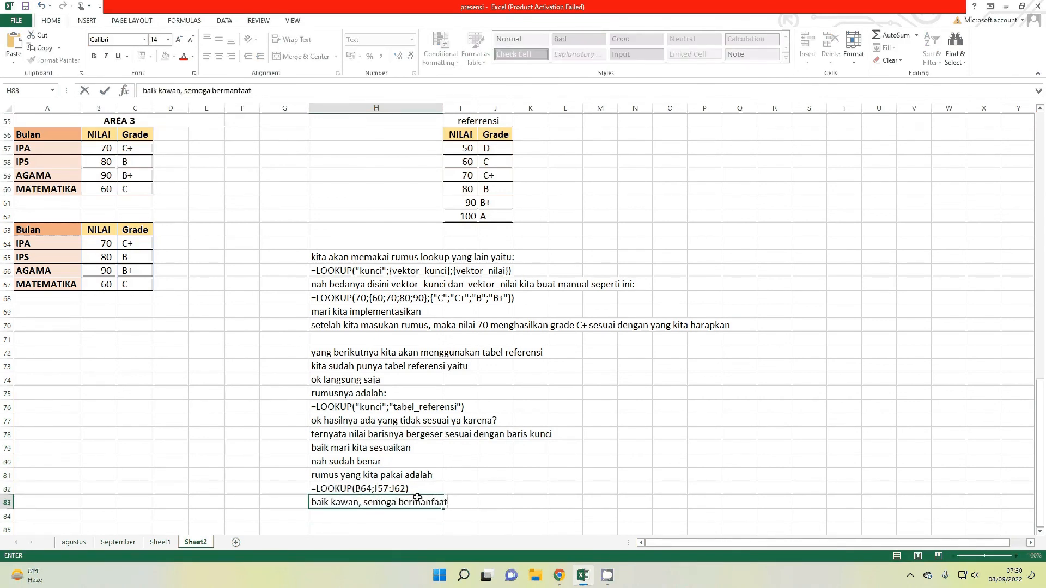
{"action": "key", "text": "Return"}
{"action": "type", "text": "dan terima kasi"}
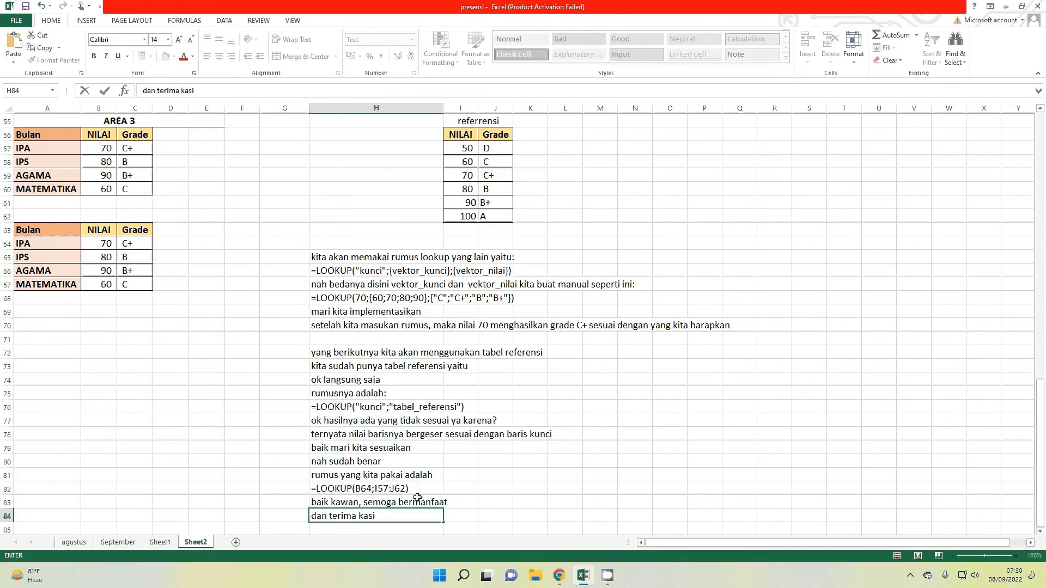
{"action": "type", "text": "h"}
{"action": "key", "text": "Return"}
{"action": "type", "text": "sampau"}
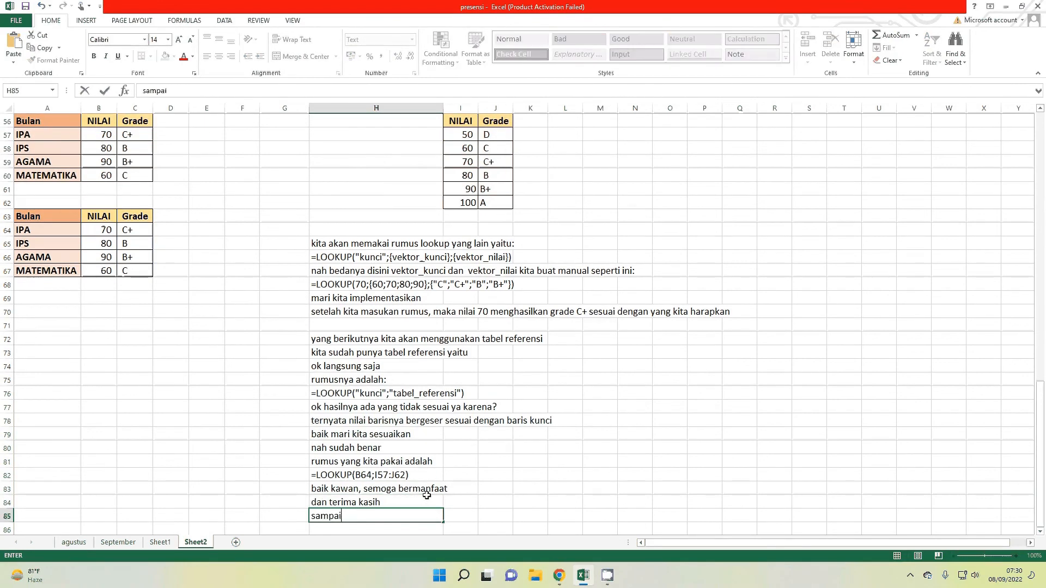
{"action": "type", "text": " jumpa lagi"}
{"action": "key", "text": "Return"}
{"action": "scroll", "coordinate": [436, 501], "scroll_direction": "up", "scroll_amount": 10}
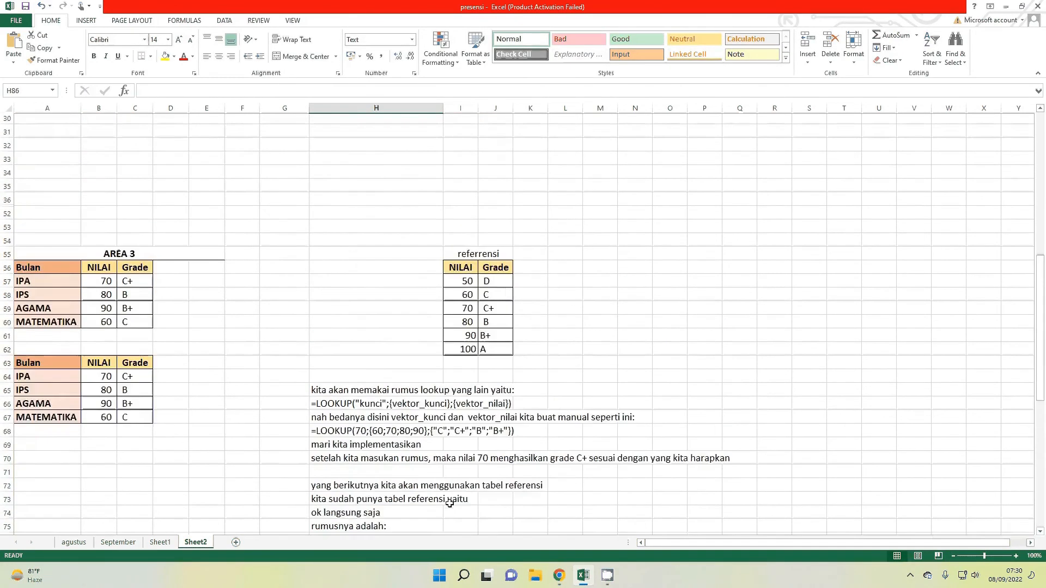
{"action": "scroll", "coordinate": [448, 509], "scroll_direction": "up", "scroll_amount": 5}
{"action": "scroll", "coordinate": [523, 469], "scroll_direction": "down", "scroll_amount": 12}
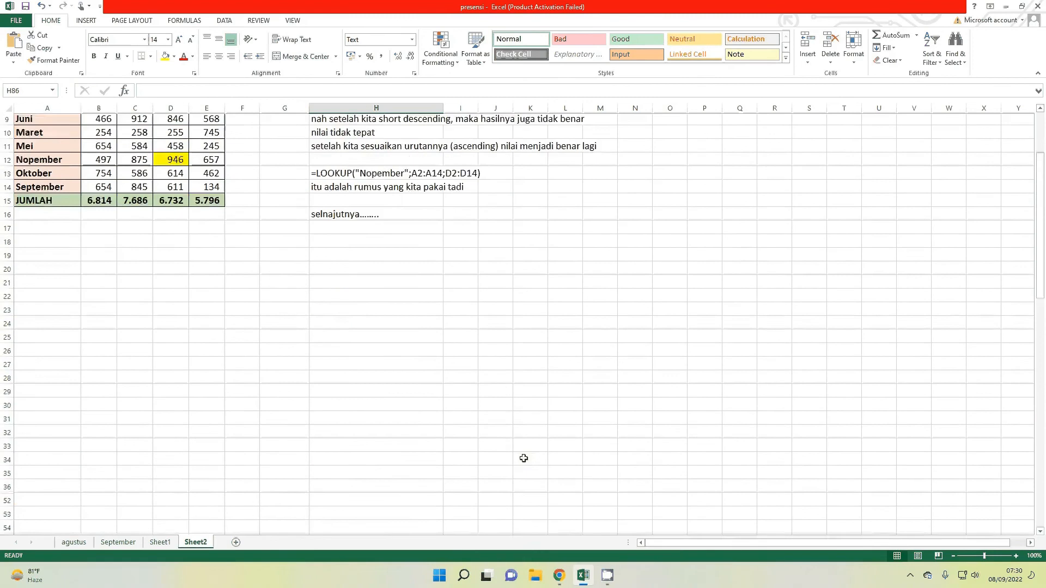
{"action": "scroll", "coordinate": [526, 485], "scroll_direction": "down", "scroll_amount": 2}
{"action": "scroll", "coordinate": [526, 489], "scroll_direction": "up", "scroll_amount": 1}
{"action": "left_click", "coordinate": [607, 575]}
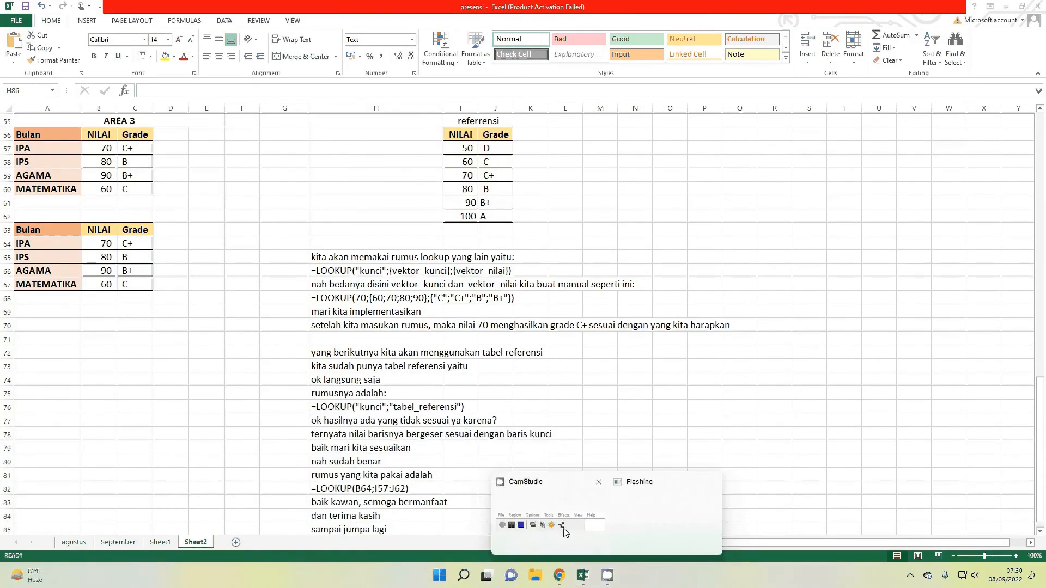
{"action": "left_click", "coordinate": [565, 532]}
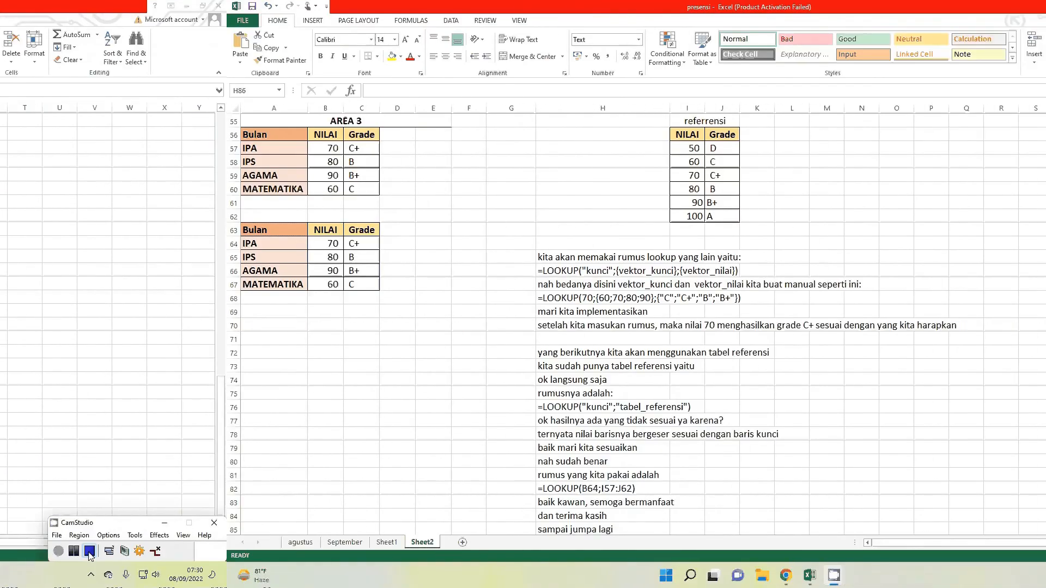